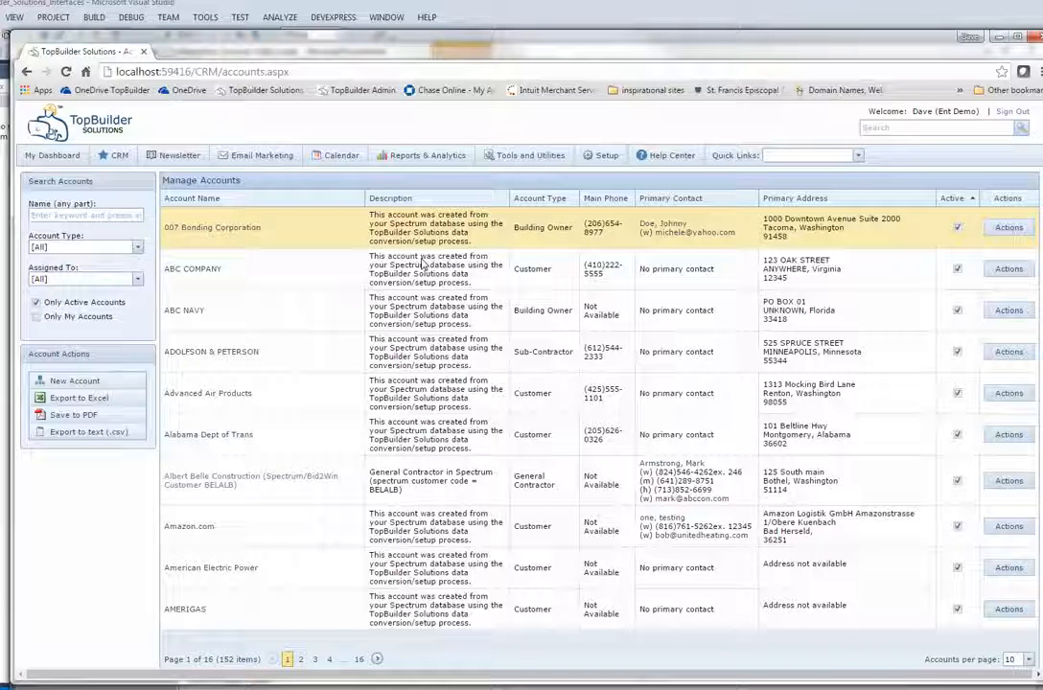
Open Albert Belle Construction and review its addresses, job history and financial history ($125,310.80 due)
left_click(247, 479)
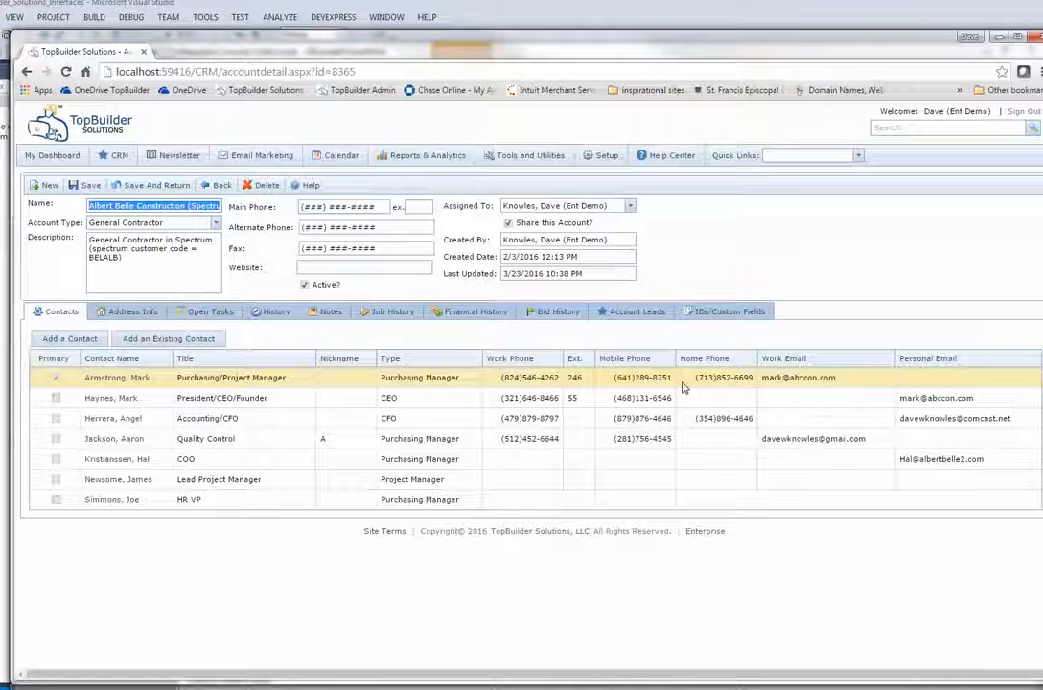
left_click(111, 310)
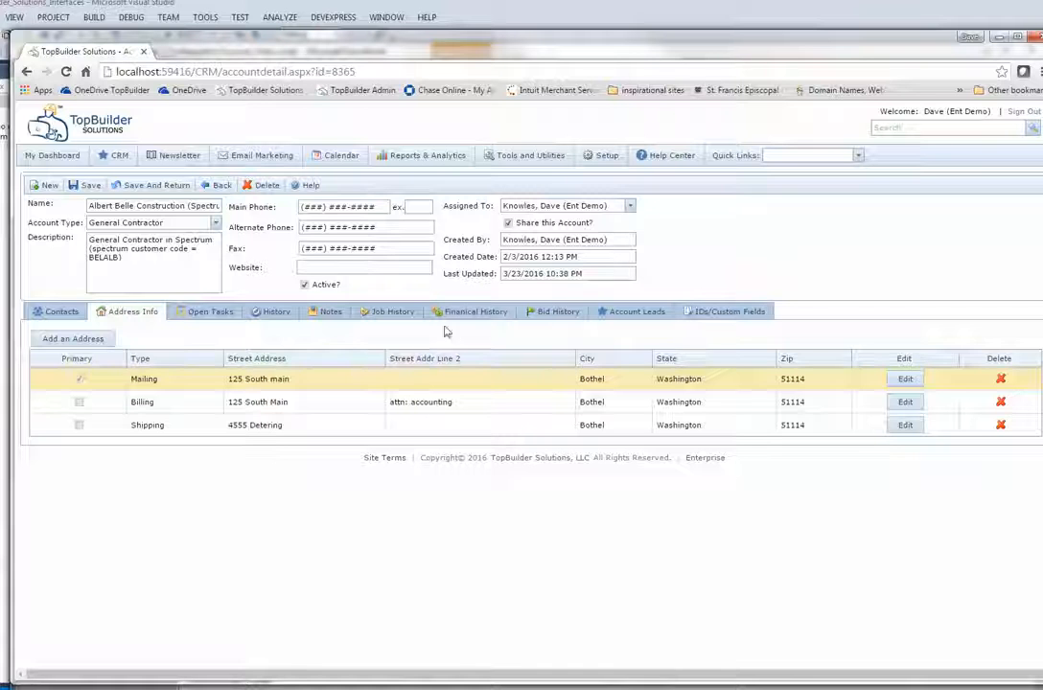
left_click(393, 311)
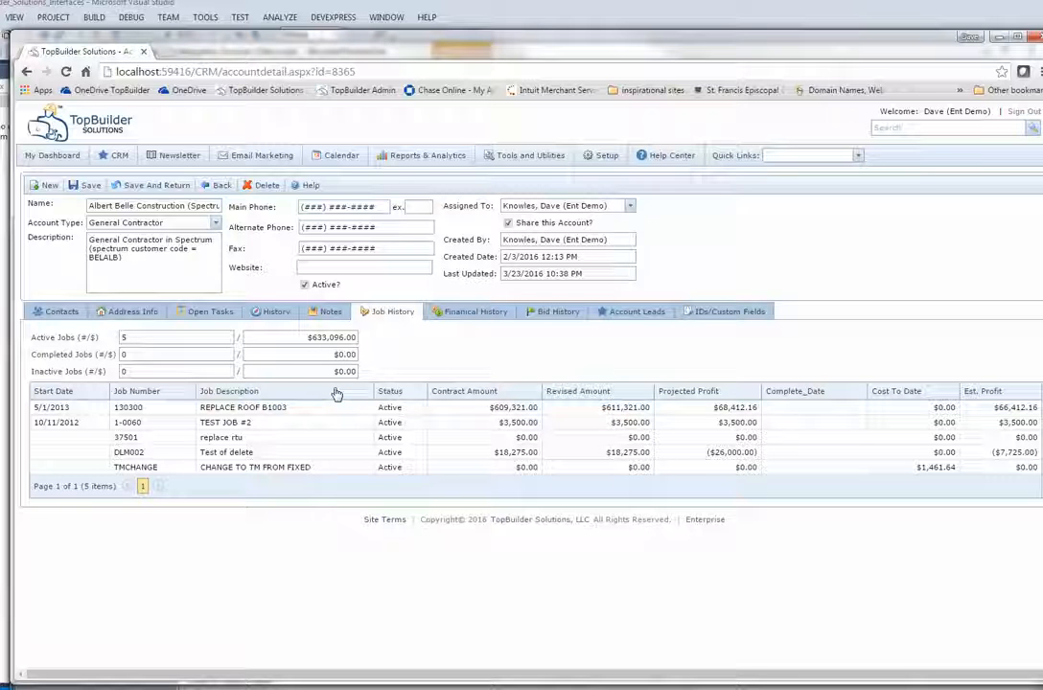
left_click(458, 318)
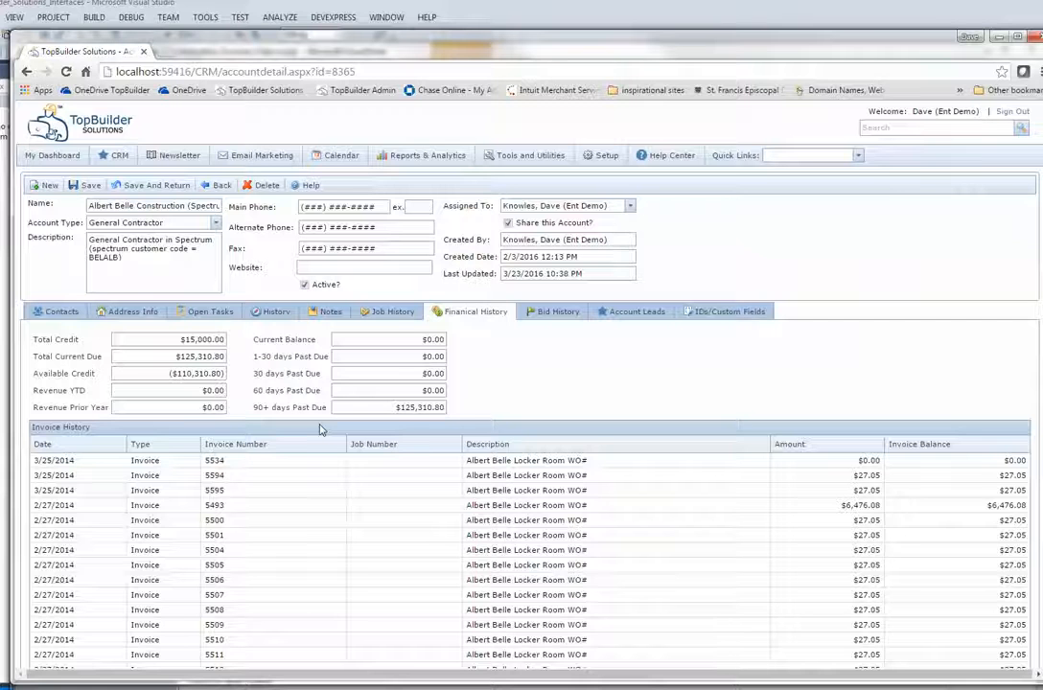
left_click(391, 312)
left_click(449, 317)
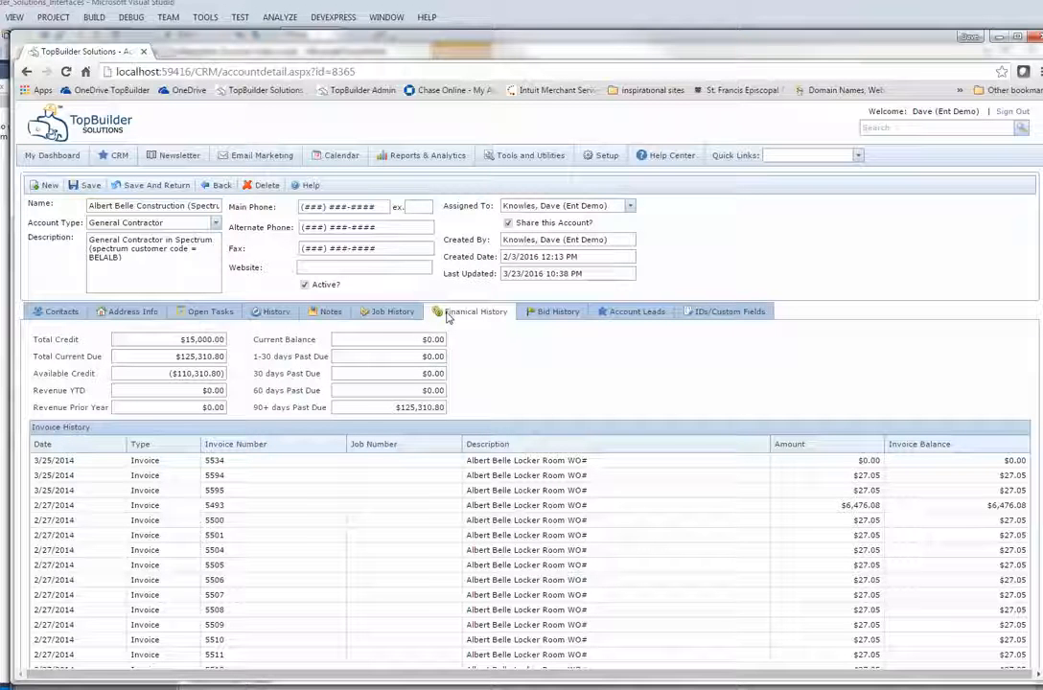
left_click(273, 312)
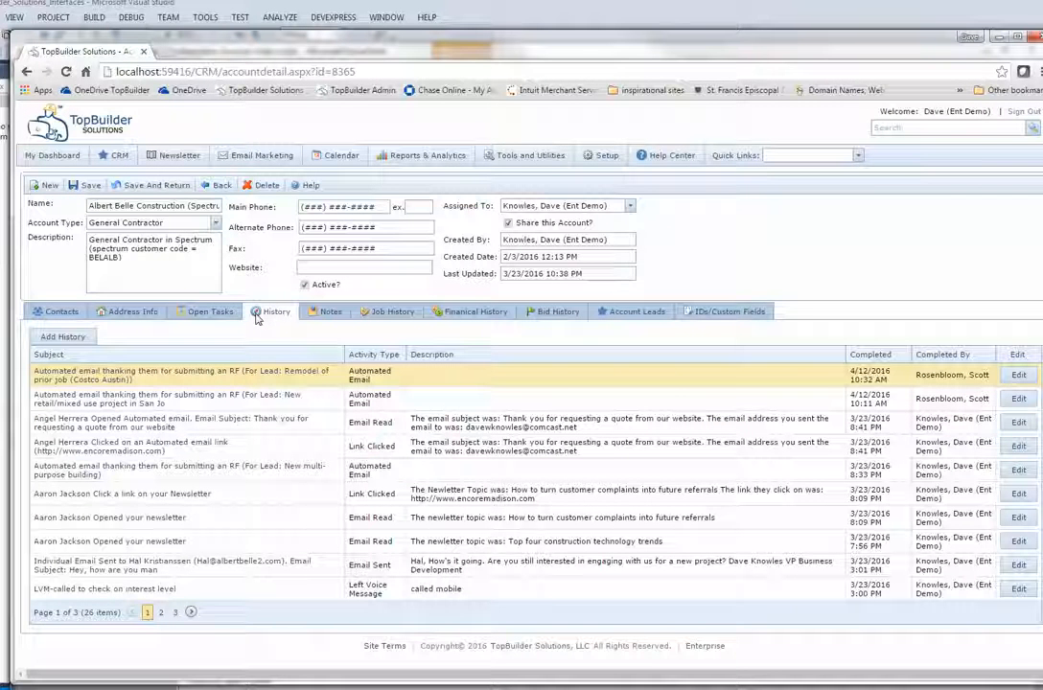
left_click(326, 313)
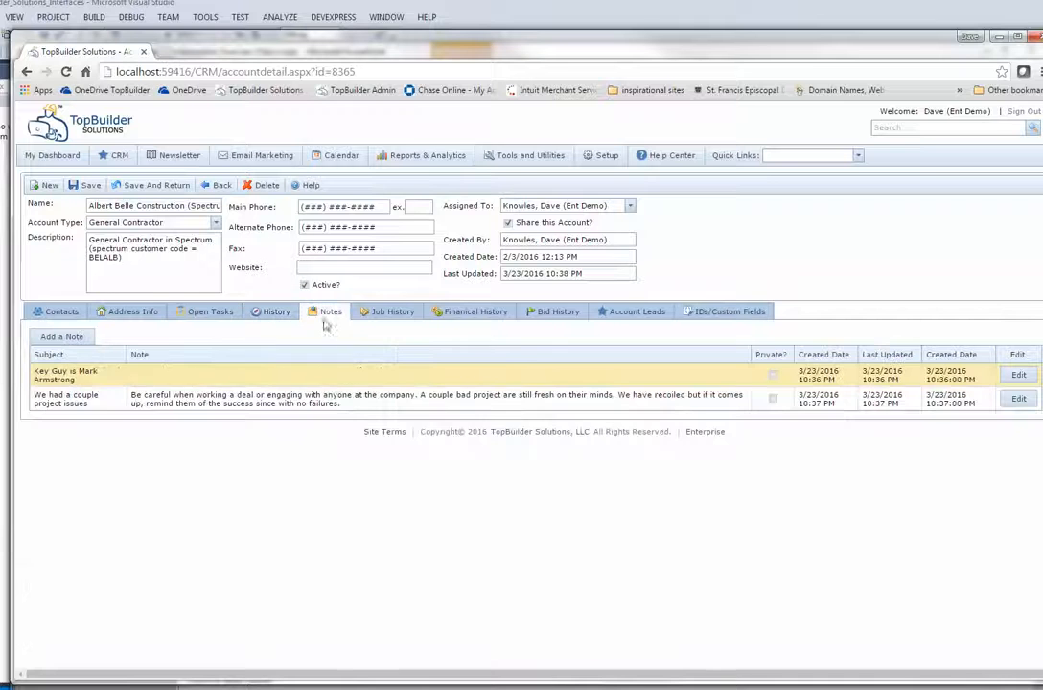
left_click(63, 314)
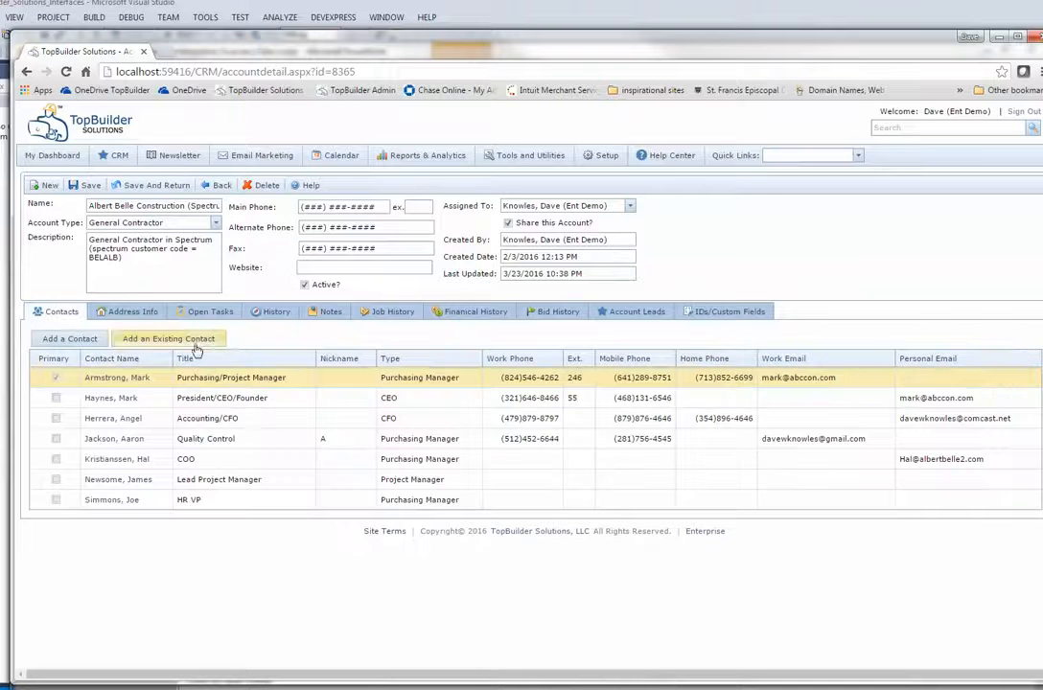
left_click(437, 317)
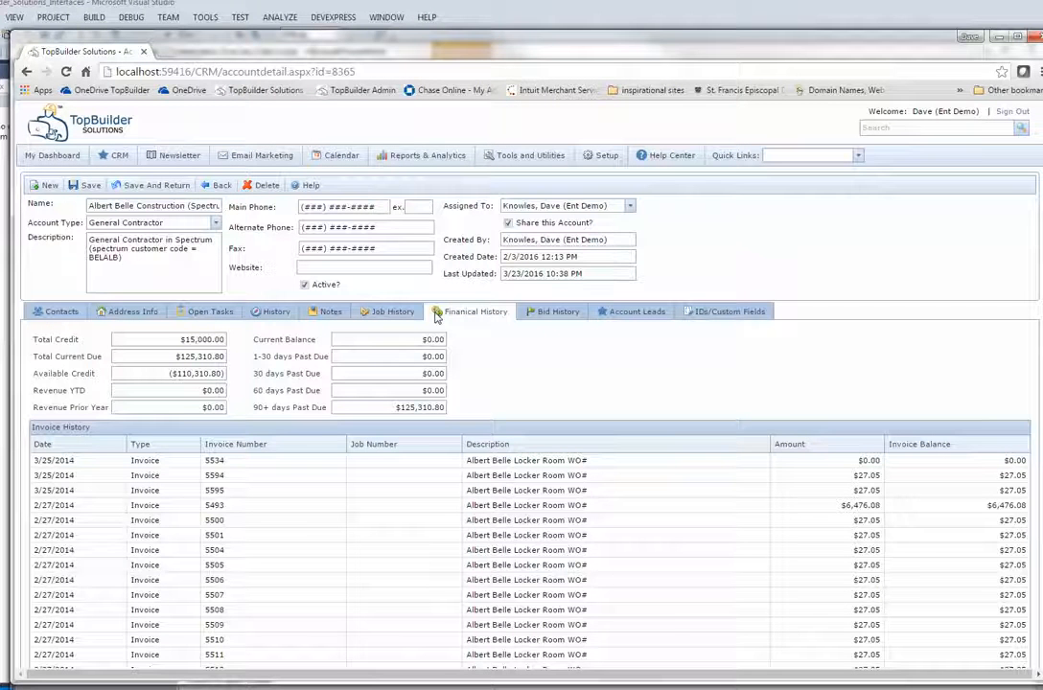
left_click(858, 156)
Start a new General Contractor account named NEW DEMO with description 'this is a new demo'
left_click(822, 182)
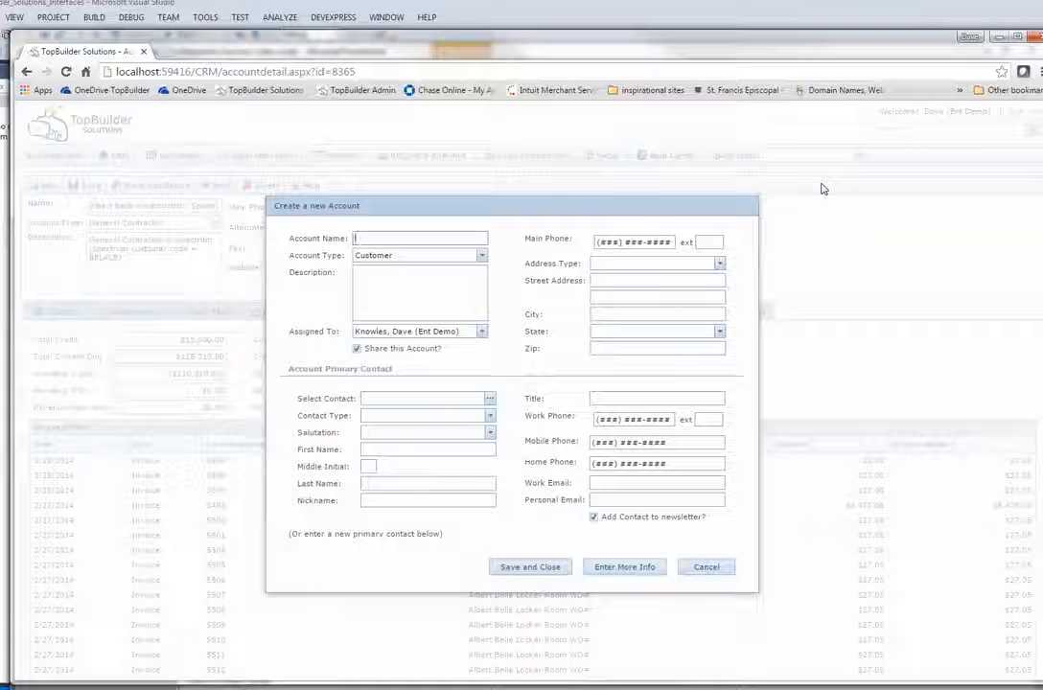
type("NEW D")
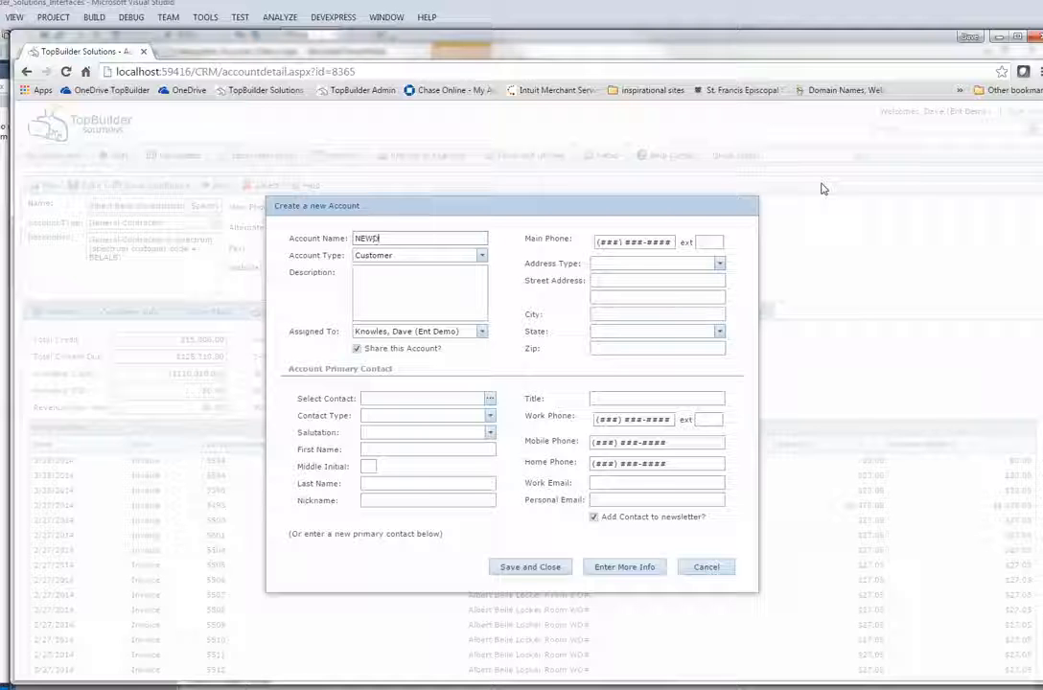
type("1")
type(" DEM")
type("O")
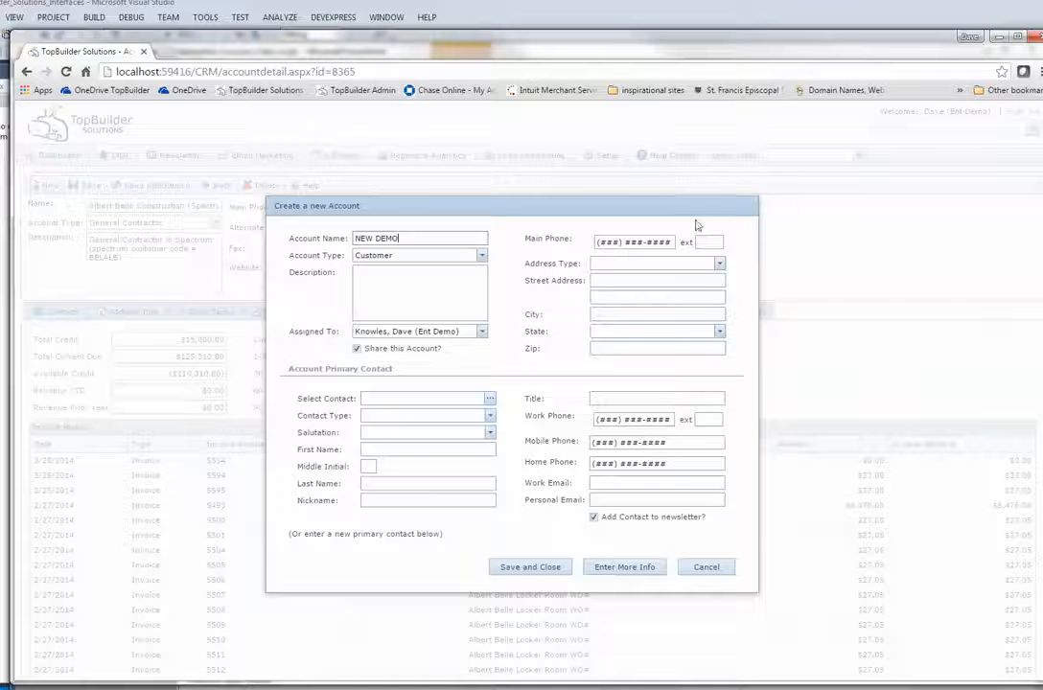
left_click(402, 256)
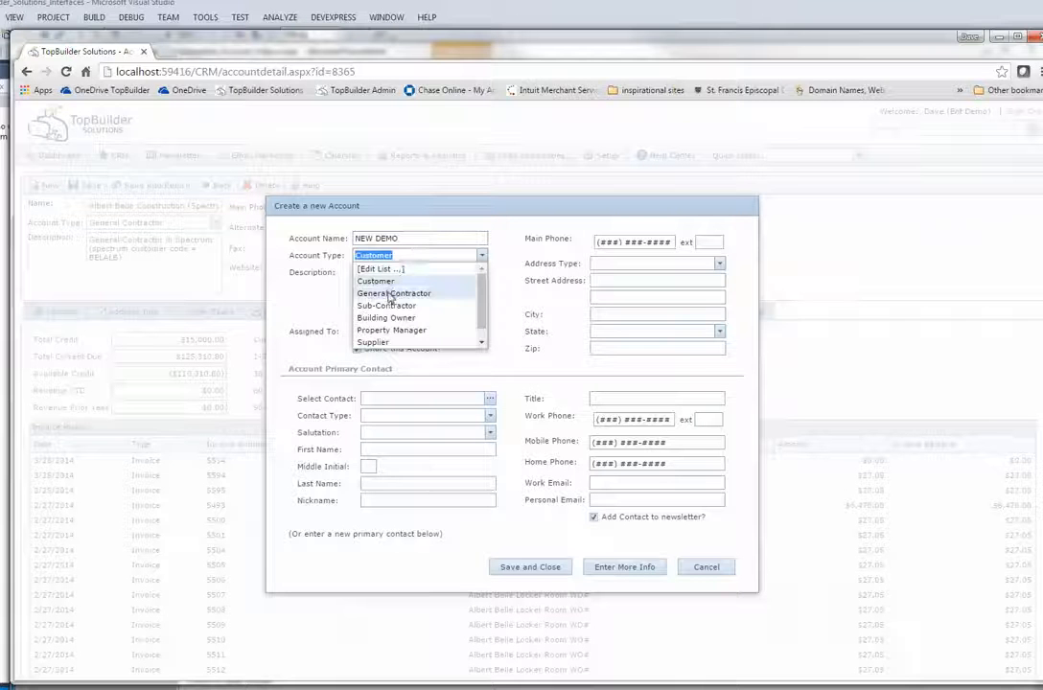
left_click(393, 293)
left_click(387, 298)
type("this")
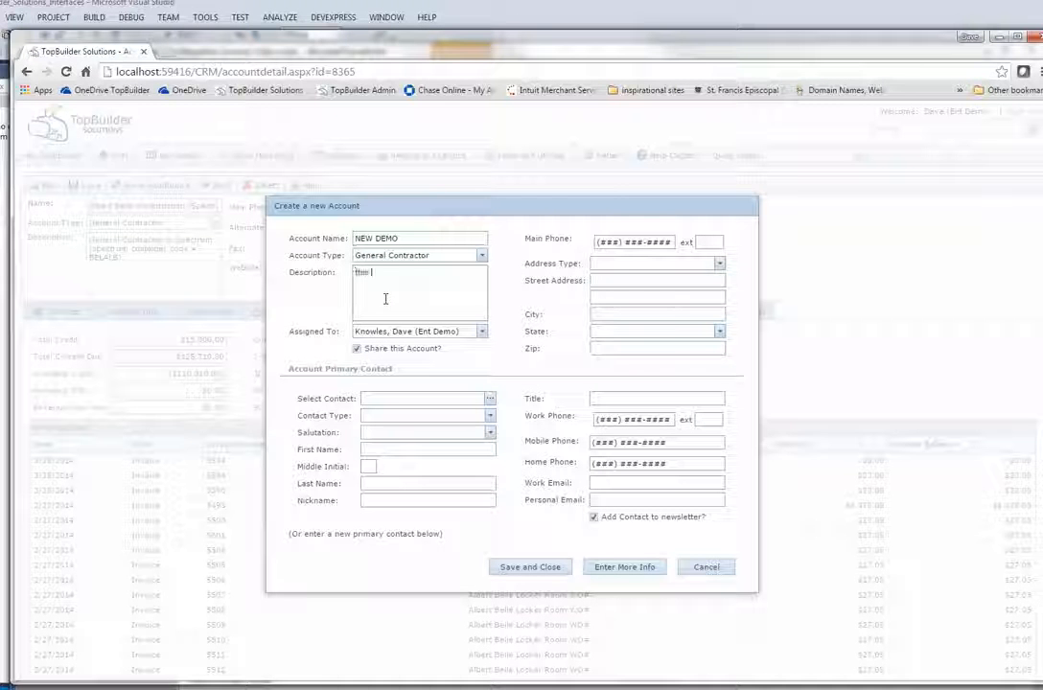
type(" is a new demo")
Fill in the primary contact's first and last name, work phone and work e-mail
left_click(408, 450)
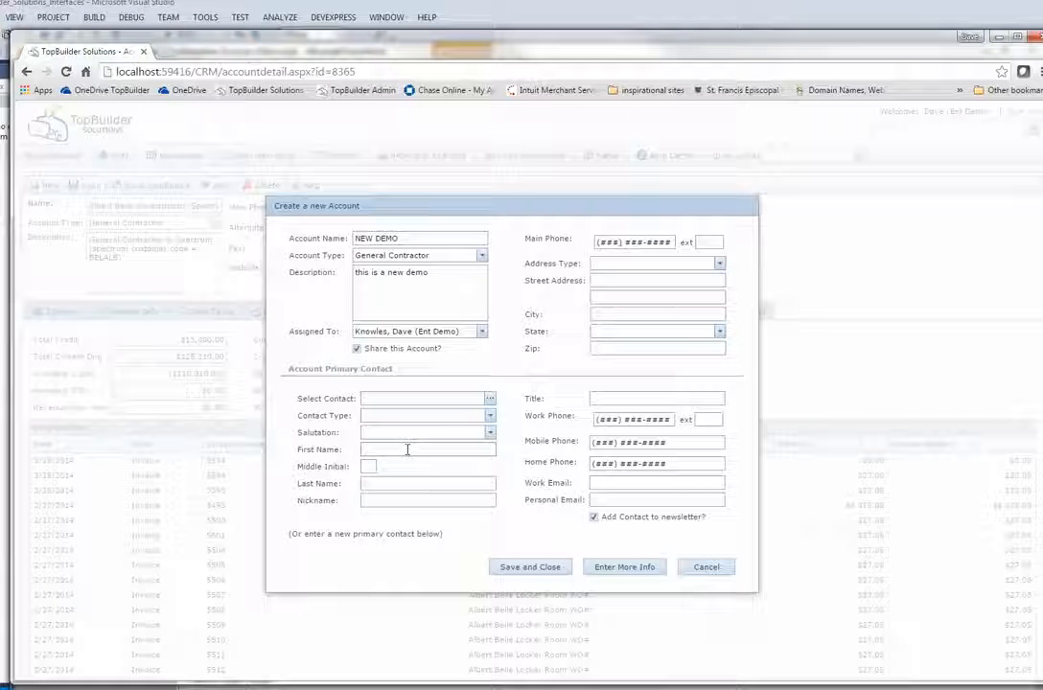
type("Jimmy")
key("Tab")
type("Hi")
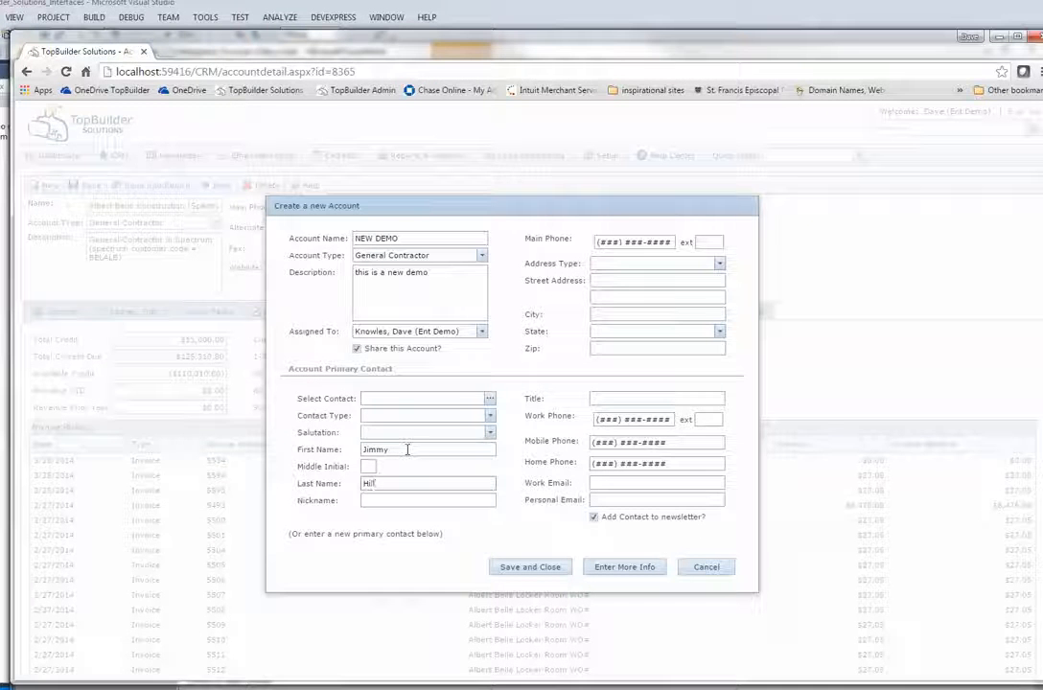
left_click(612, 419)
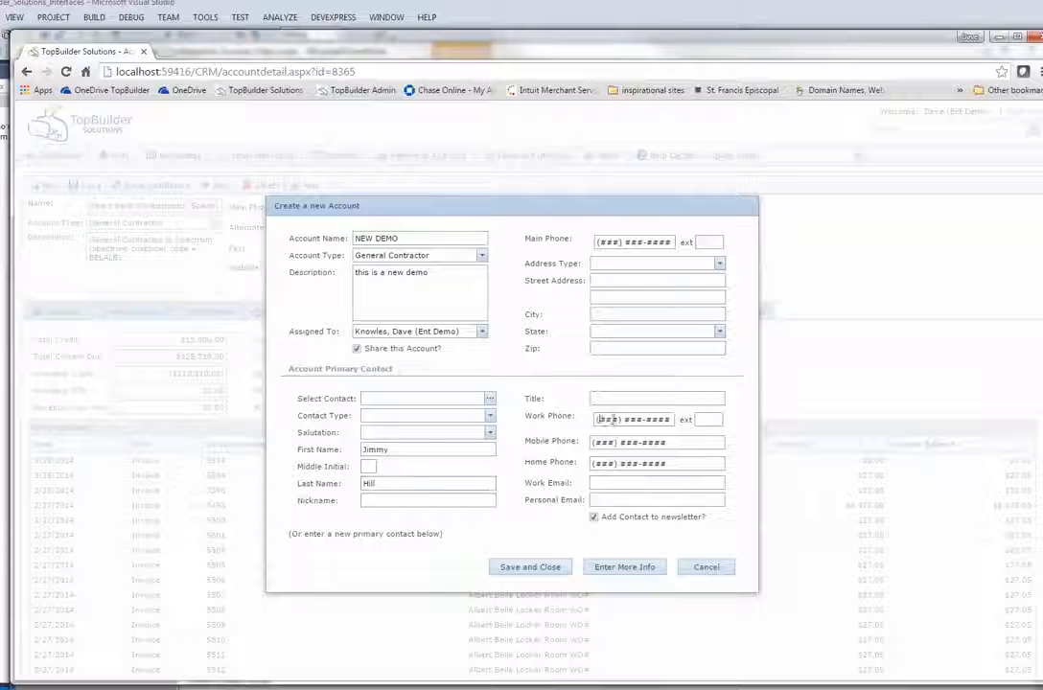
left_click_drag(612, 419, 690, 419)
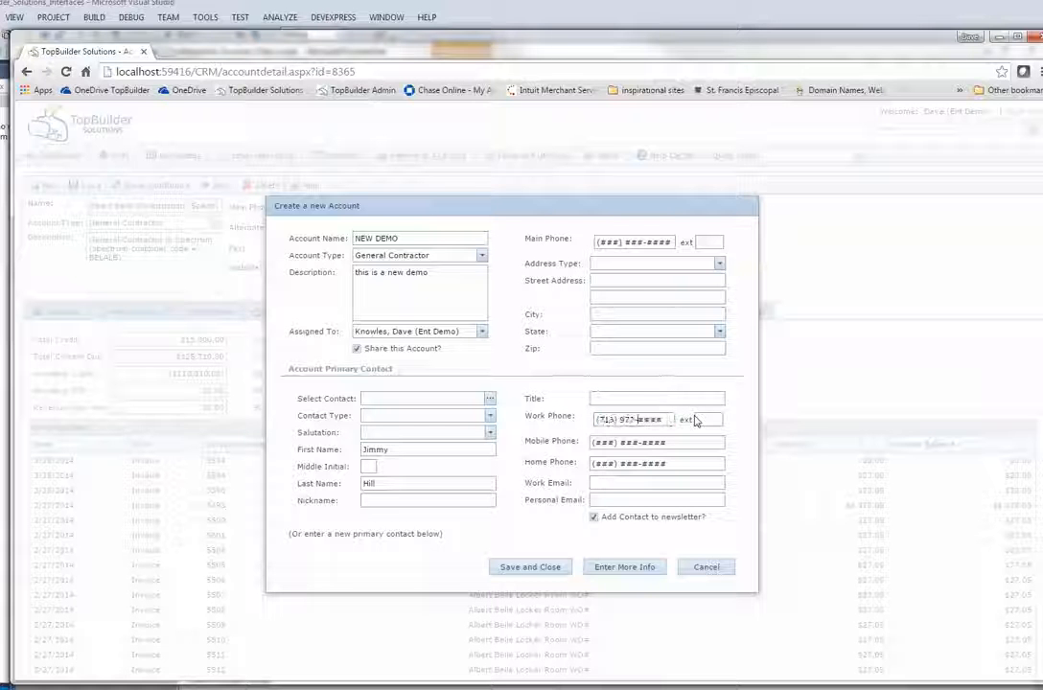
key("Tab")
key("Tab")
key("Tab")
key("Tab")
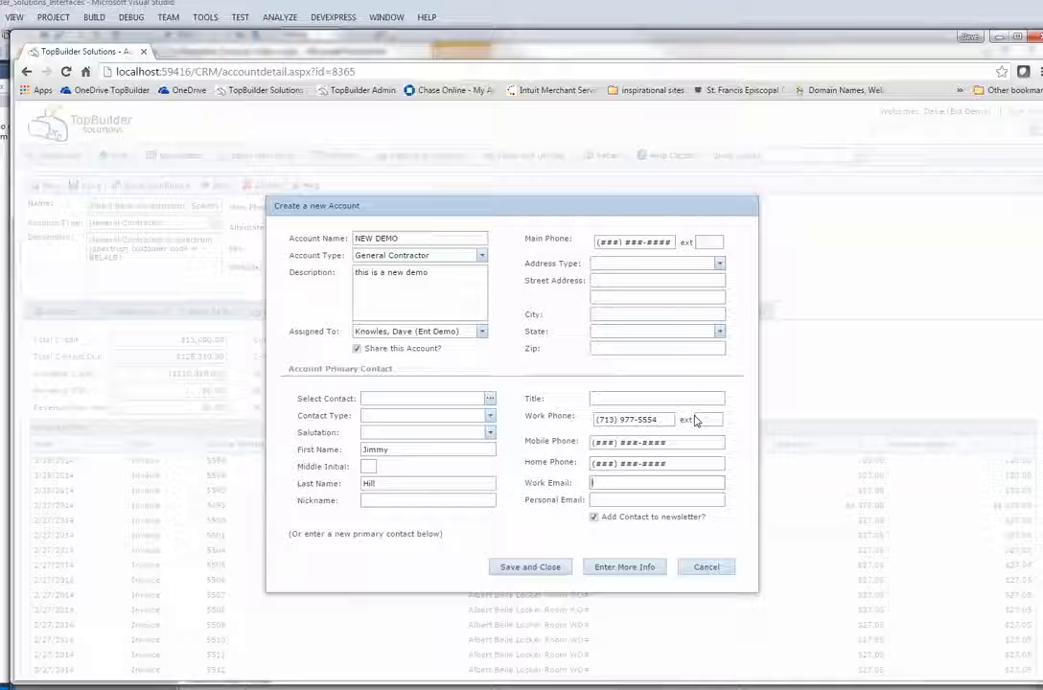
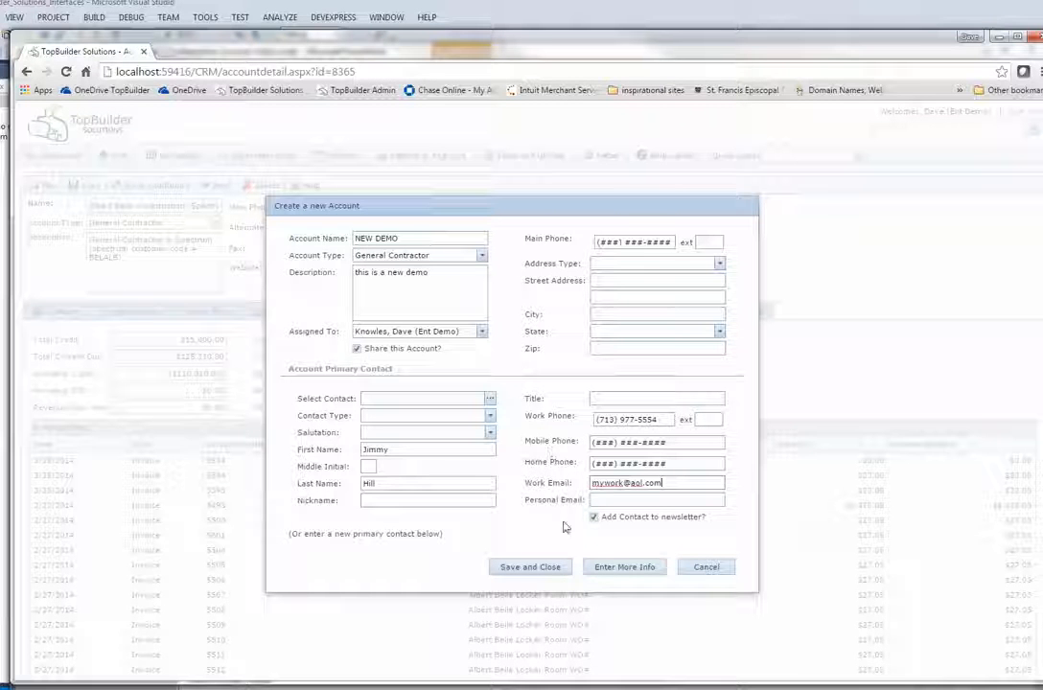
Set the contact type to Purchasing Manager and save the account to its full details
left_click(606, 570)
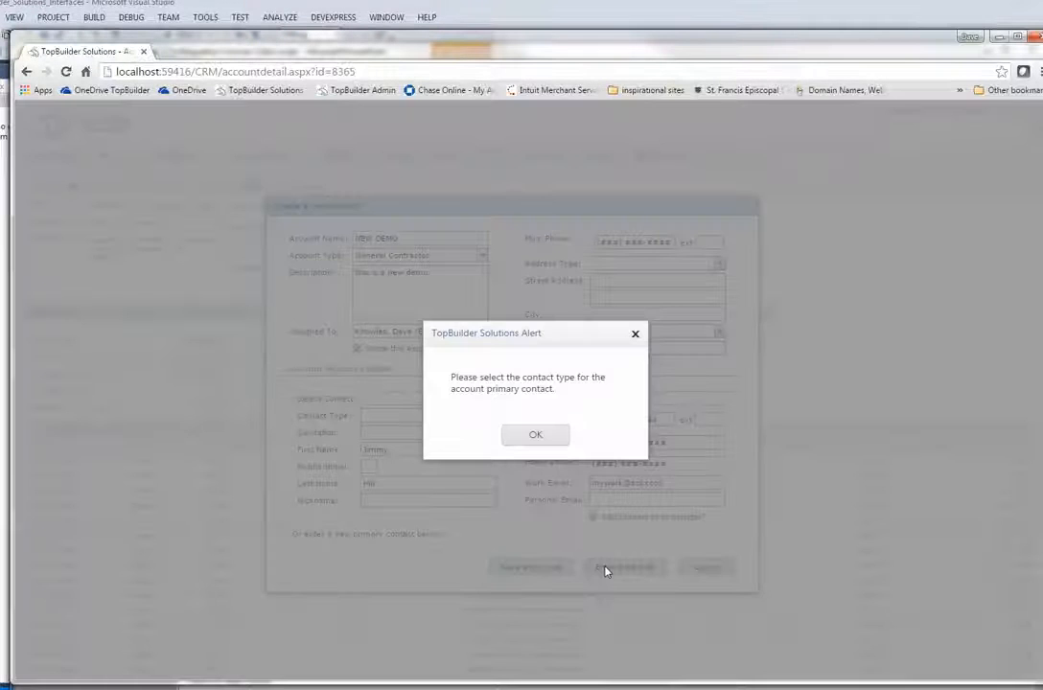
left_click(545, 436)
left_click(489, 416)
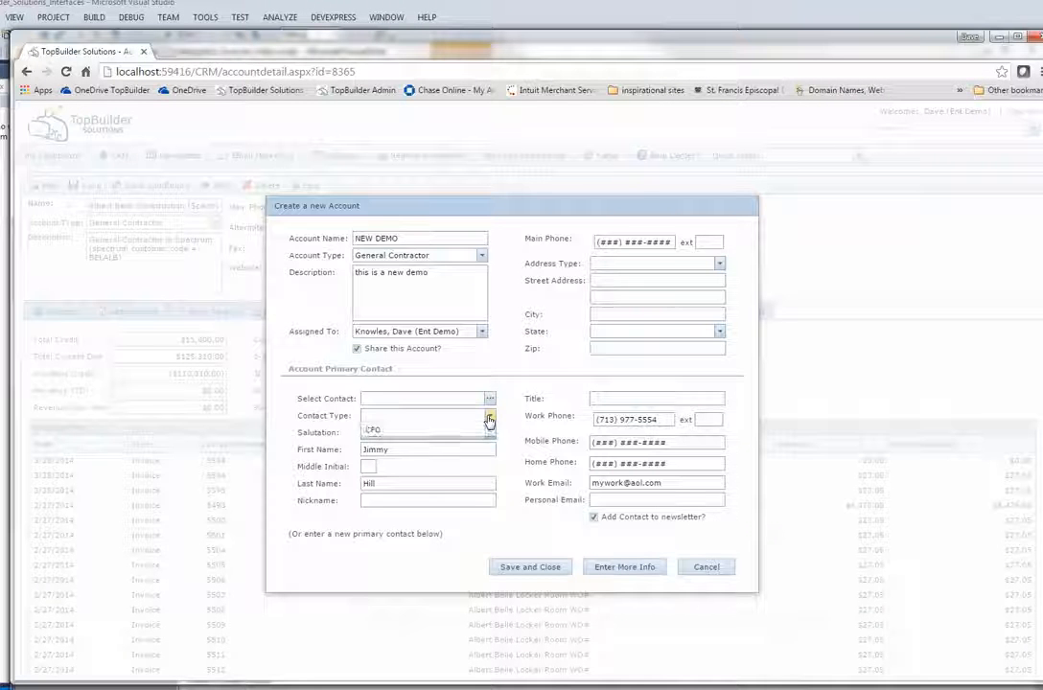
left_click(437, 455)
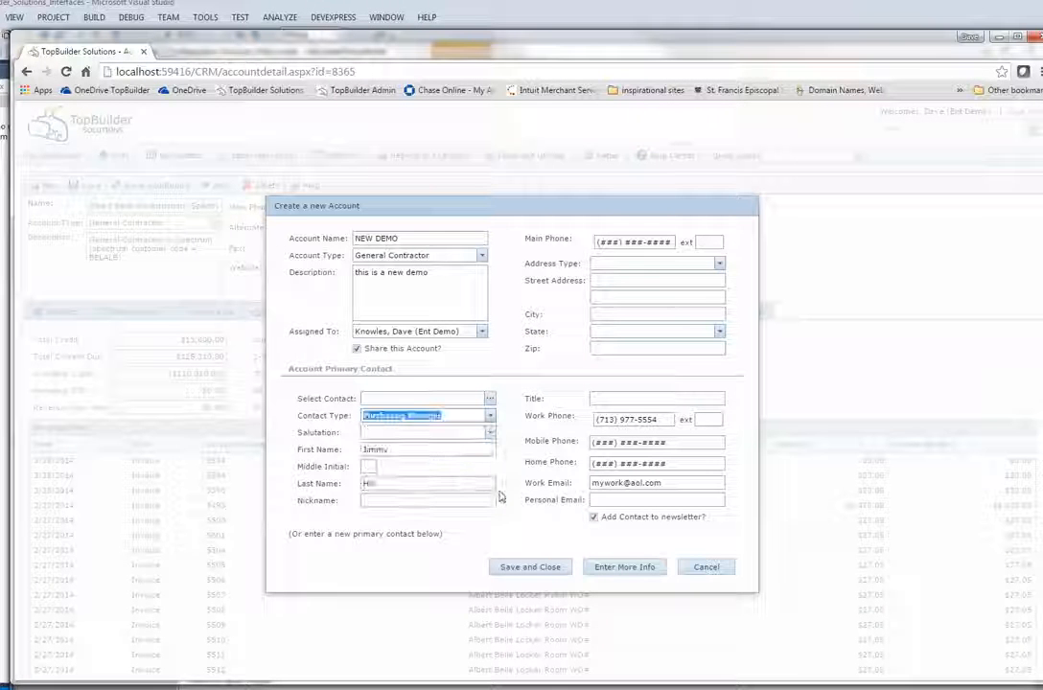
left_click(618, 569)
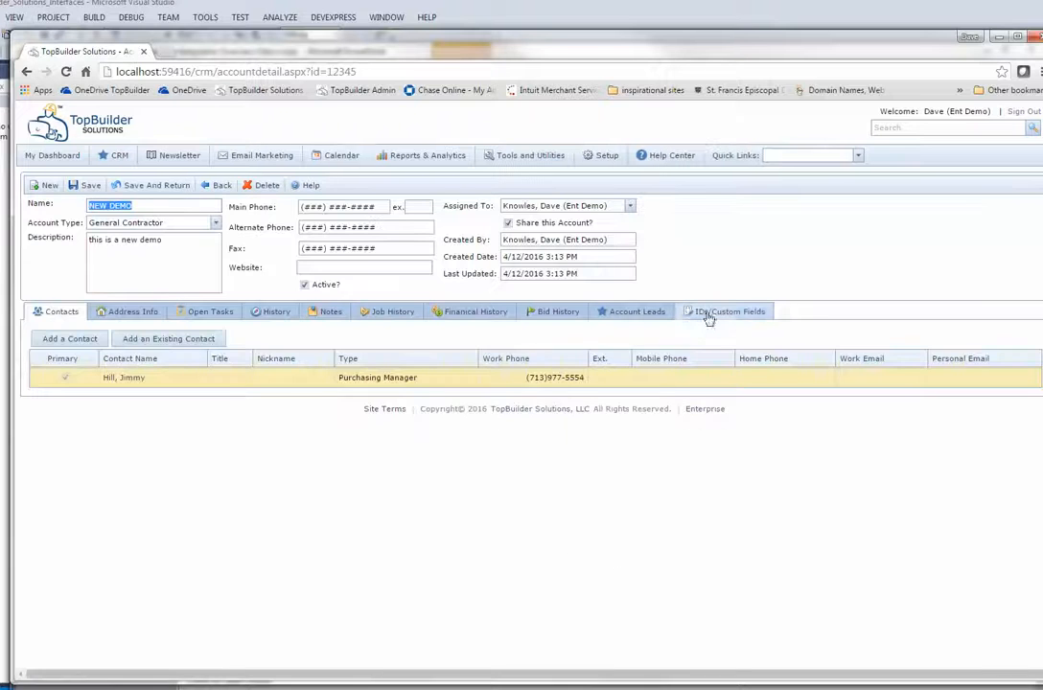
left_click(723, 311)
Enter Spectrum Customer Code NEWDEMO1 on the IDs/Custom Fields tab and save the account
left_click(172, 371)
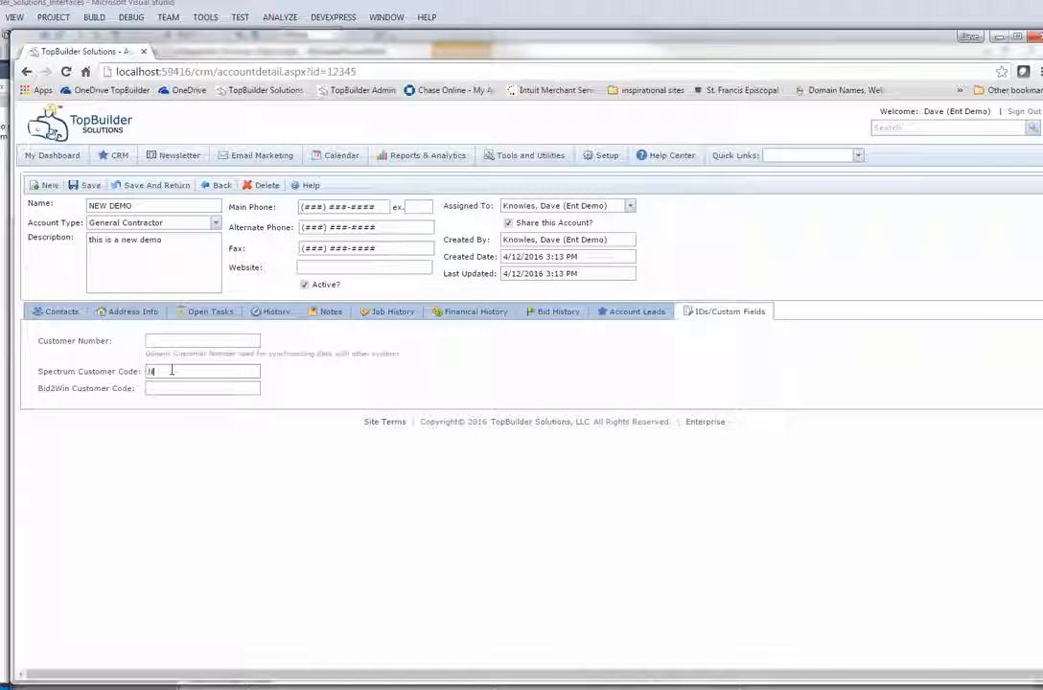
type("EWDEMO")
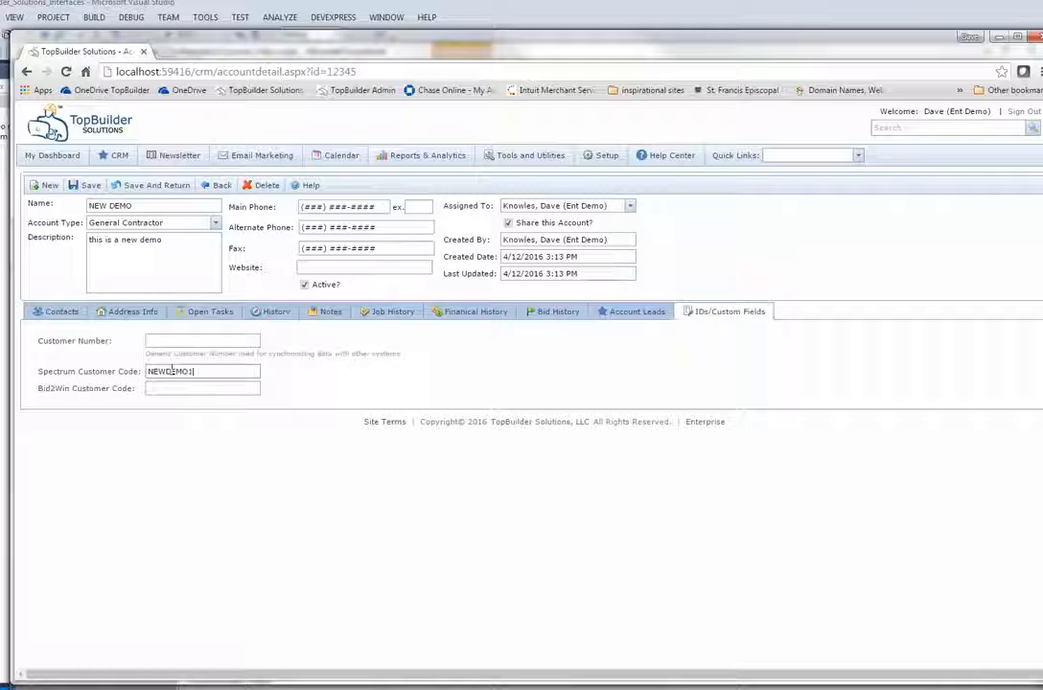
type("1")
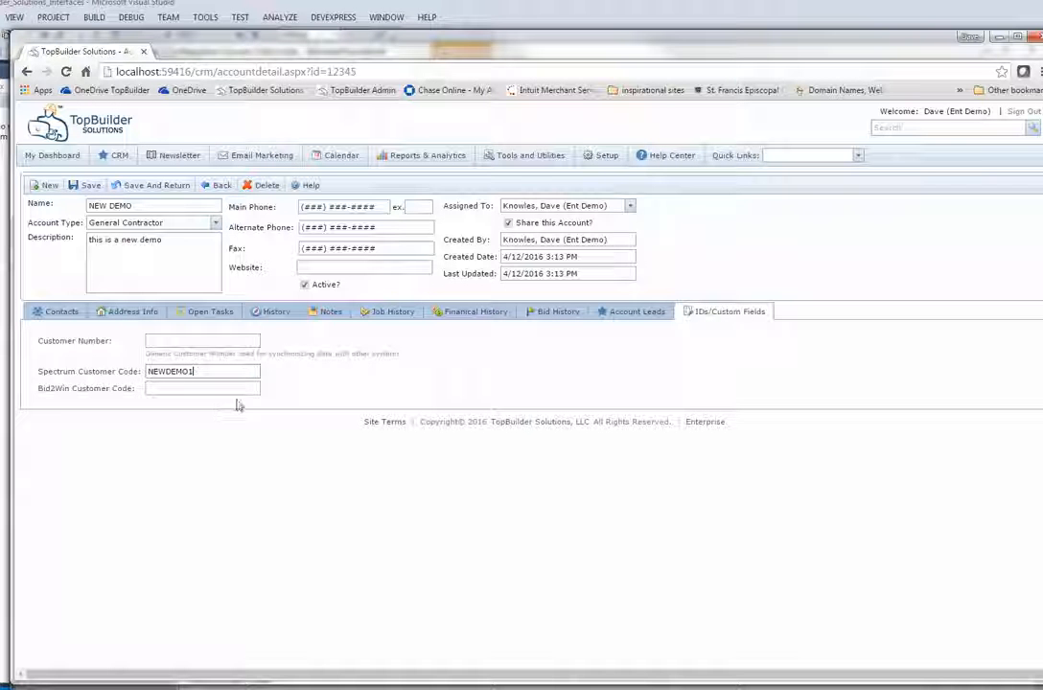
left_click(84, 187)
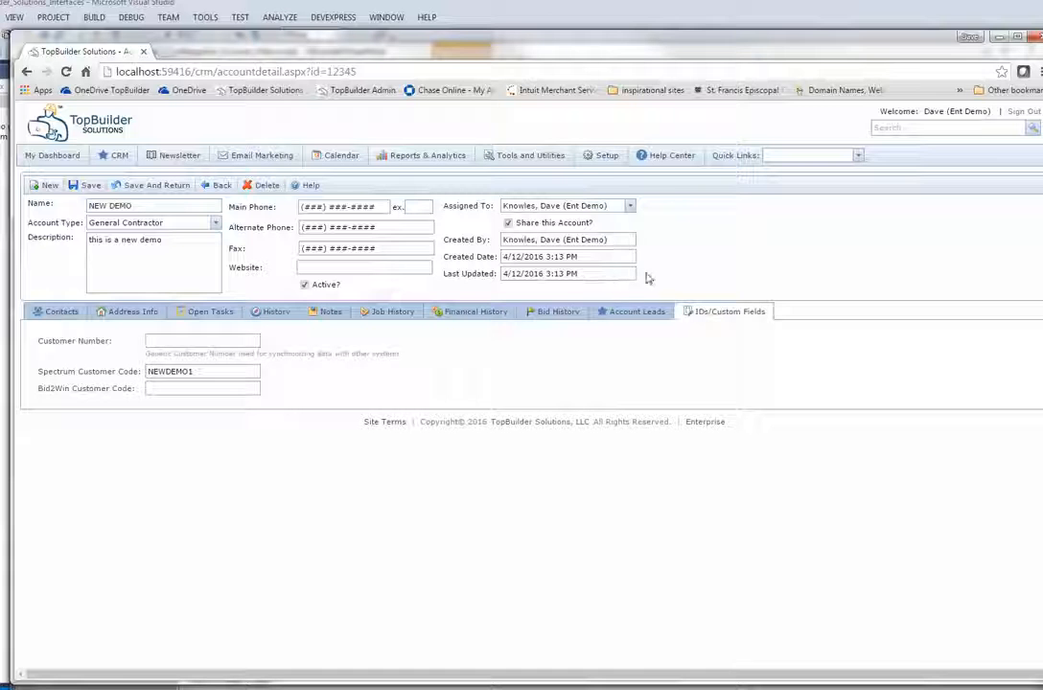
left_click(859, 156)
Start a NEW DEMO lead described 'This is a new job to test the interface', plus details text
left_click(825, 169)
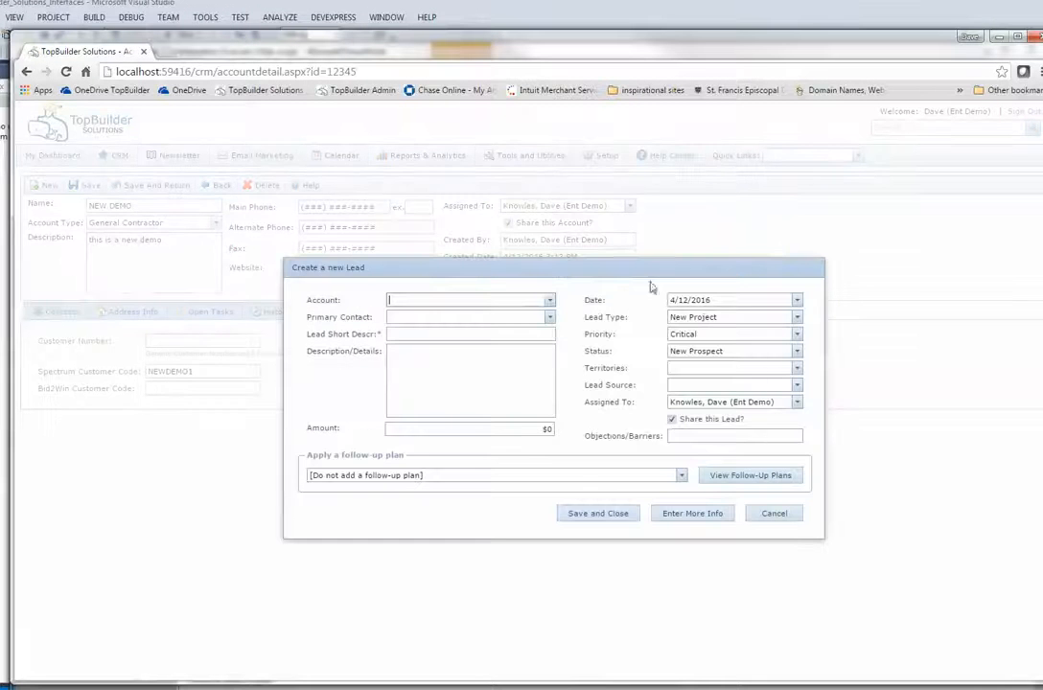
left_click(550, 301)
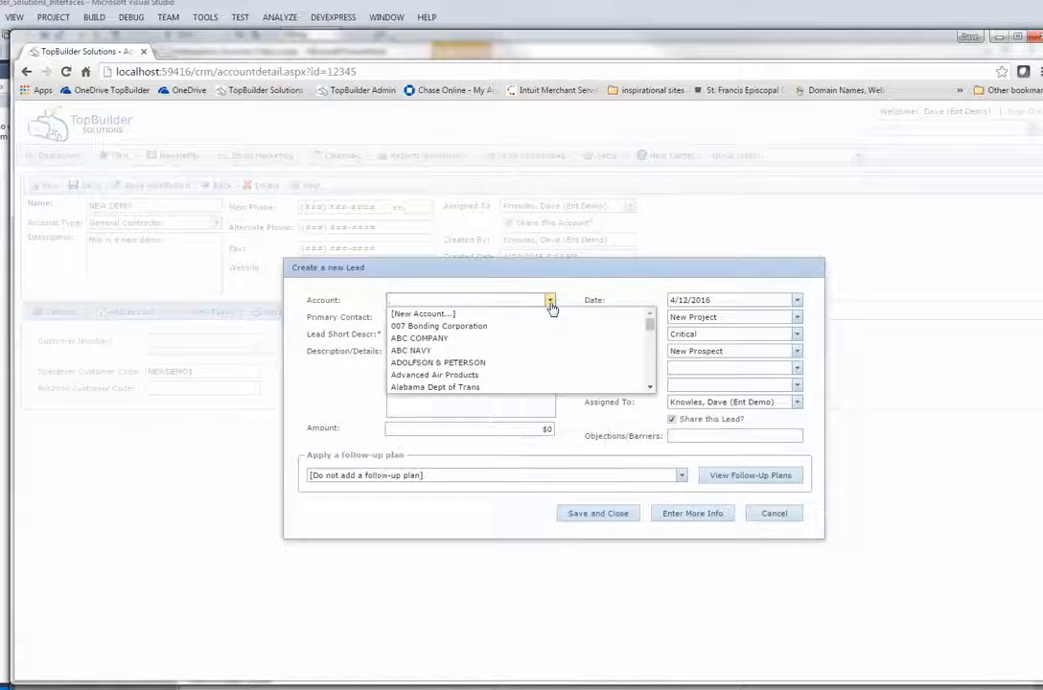
type("new")
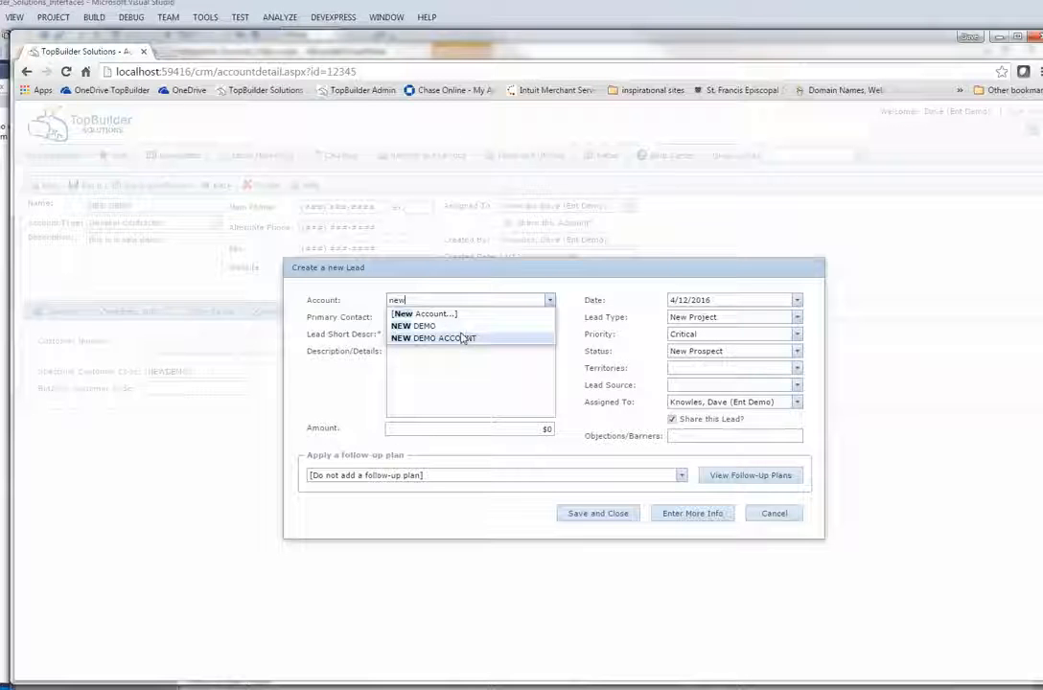
left_click(459, 331)
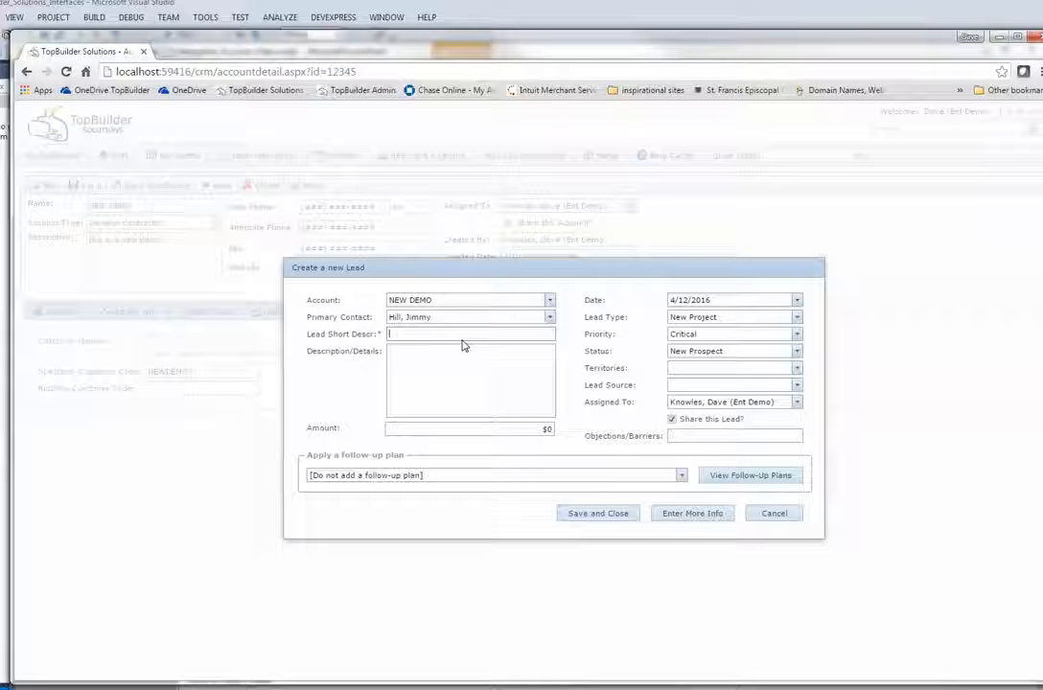
type("Thi")
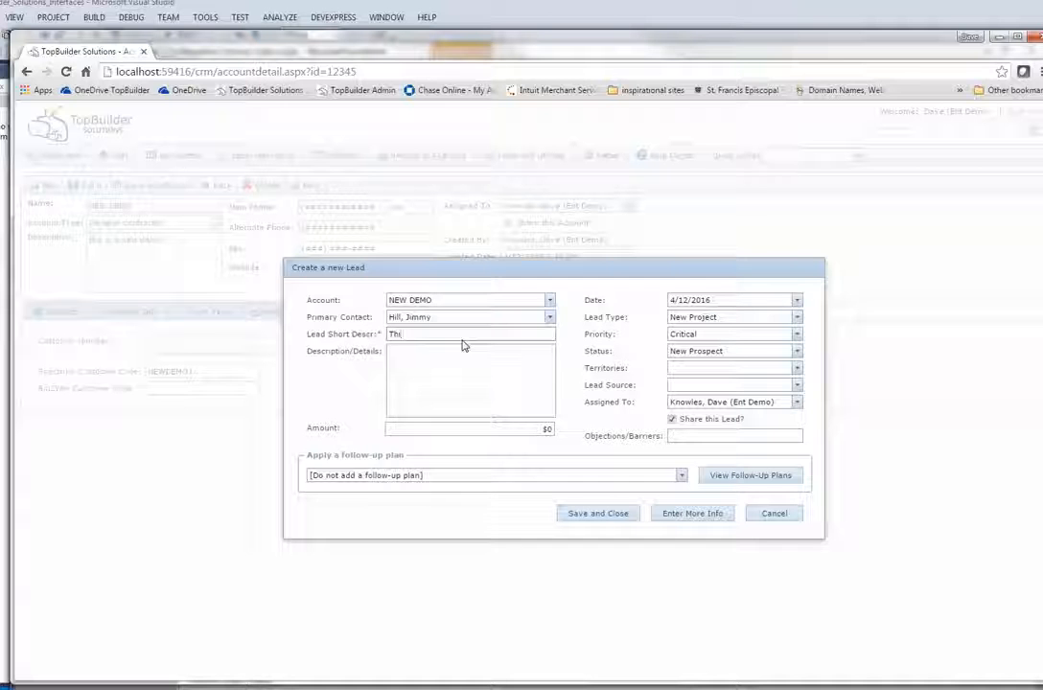
type("s is a new job")
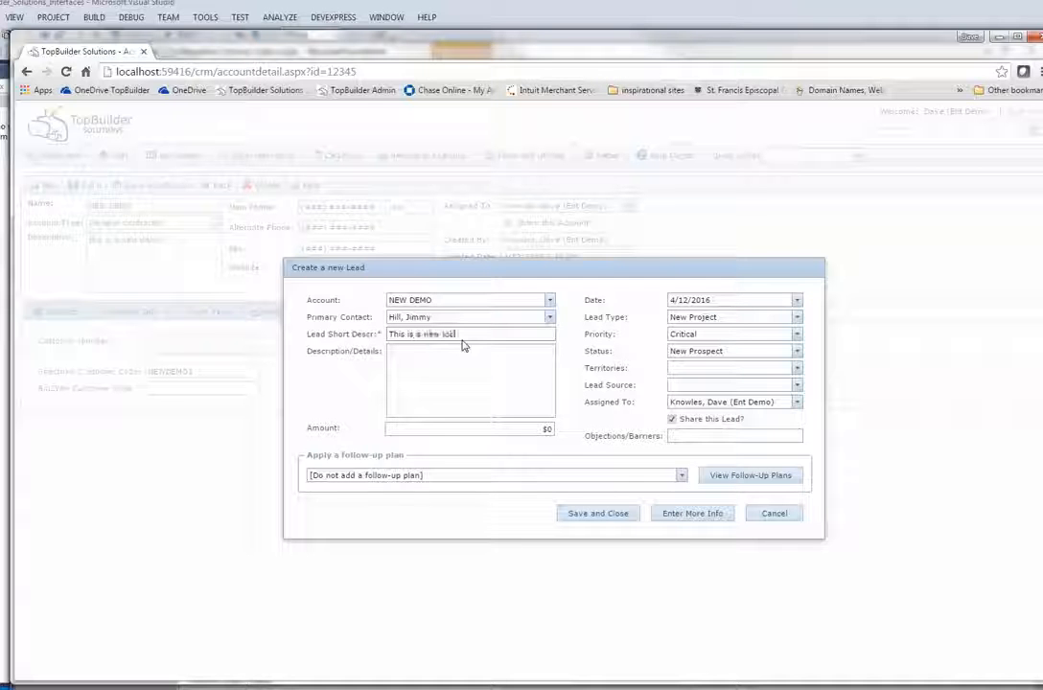
type(" to test the interface")
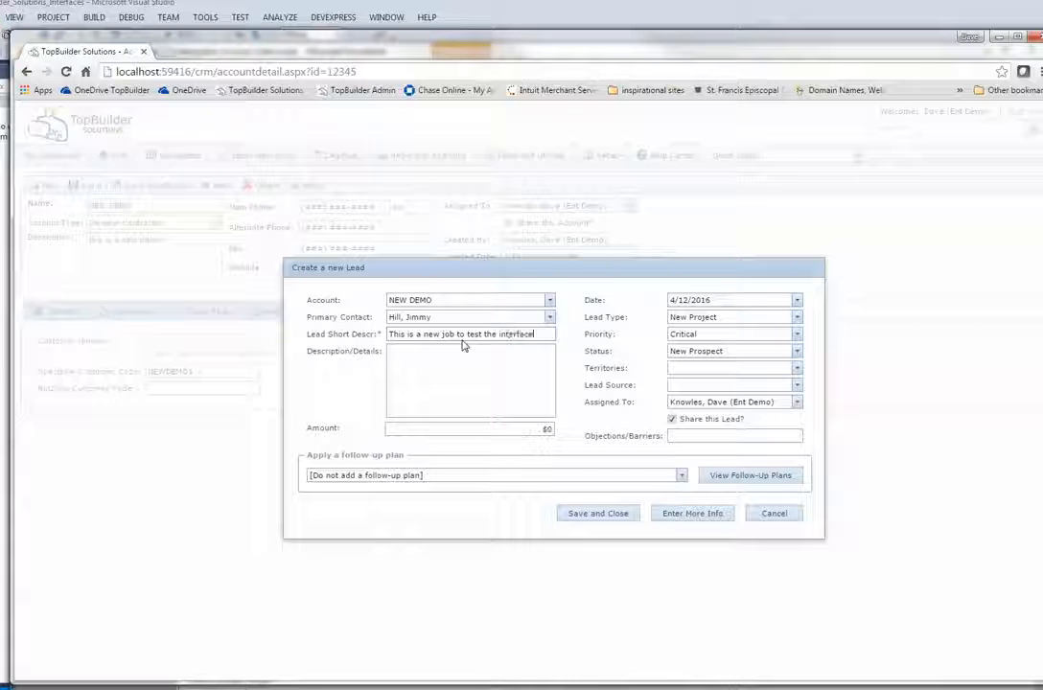
key("Tab")
type("this a")
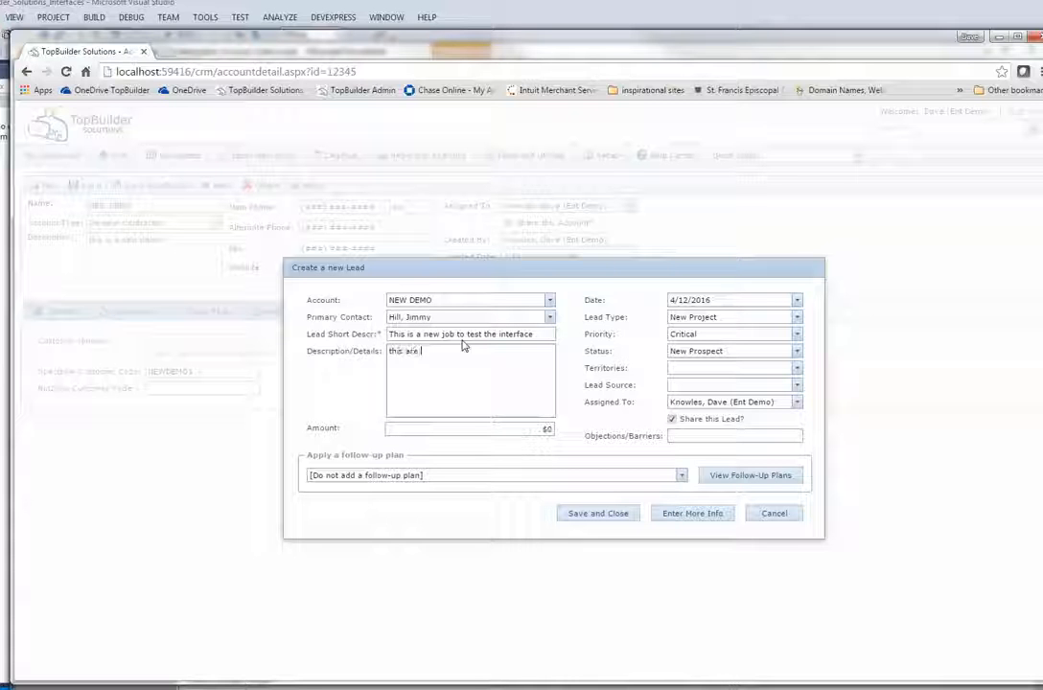
key("BackSpace")
key("BackSpace")
key("BackSpace")
key("BackSpace")
type("ese are the details")
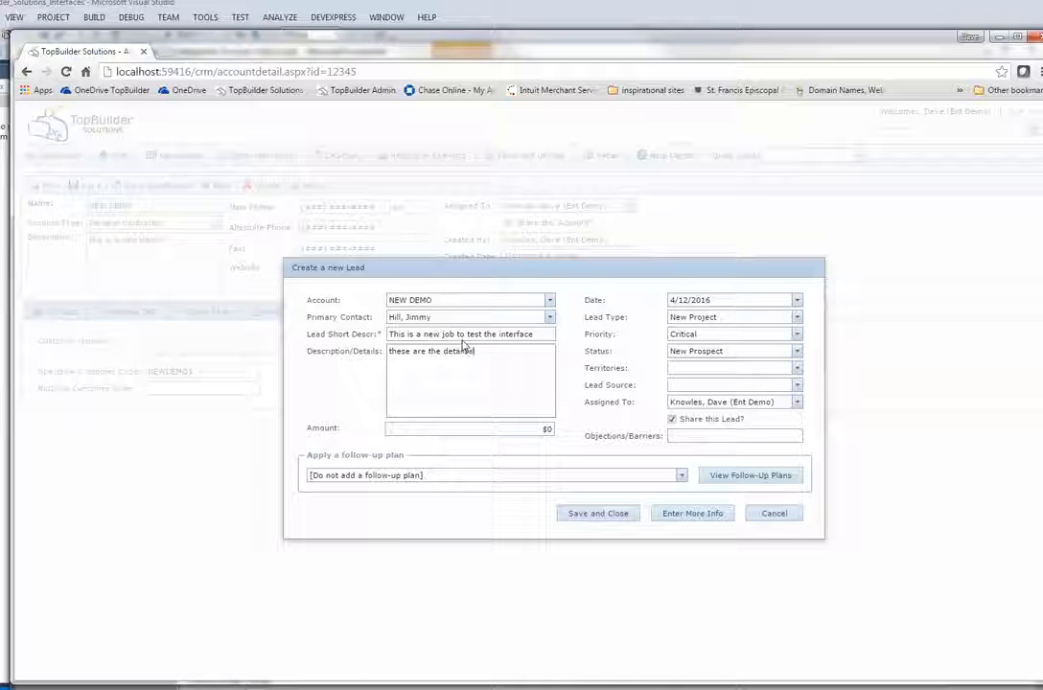
key("BackSpace")
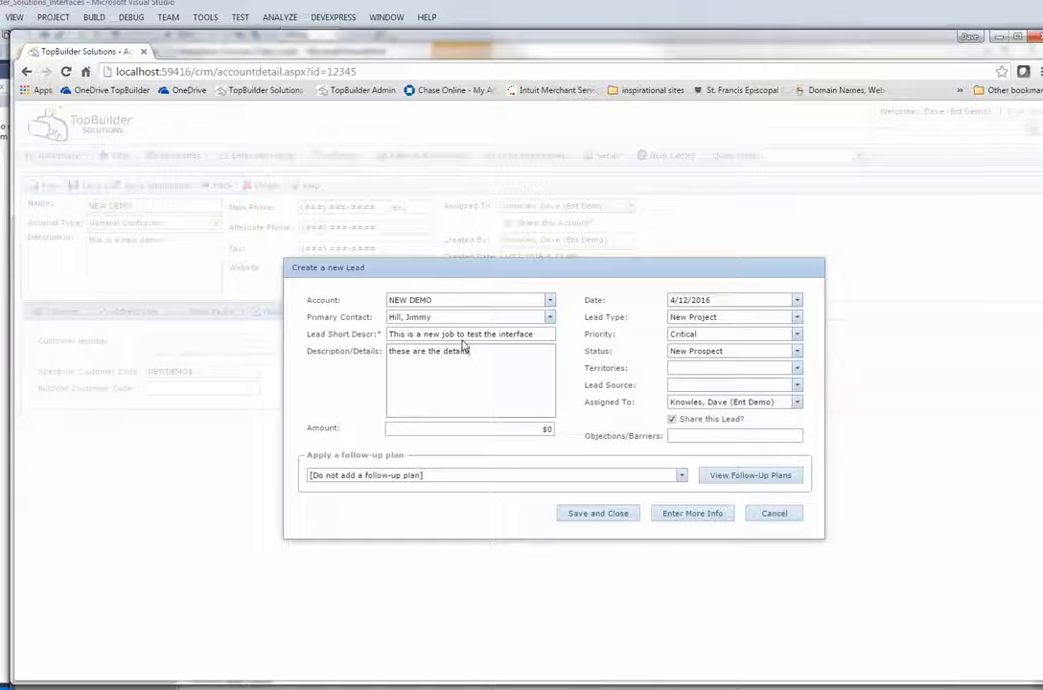
Set lead source Website/Internet, keep status New Prospect, amount $500,000, and create the lead
left_click(797, 386)
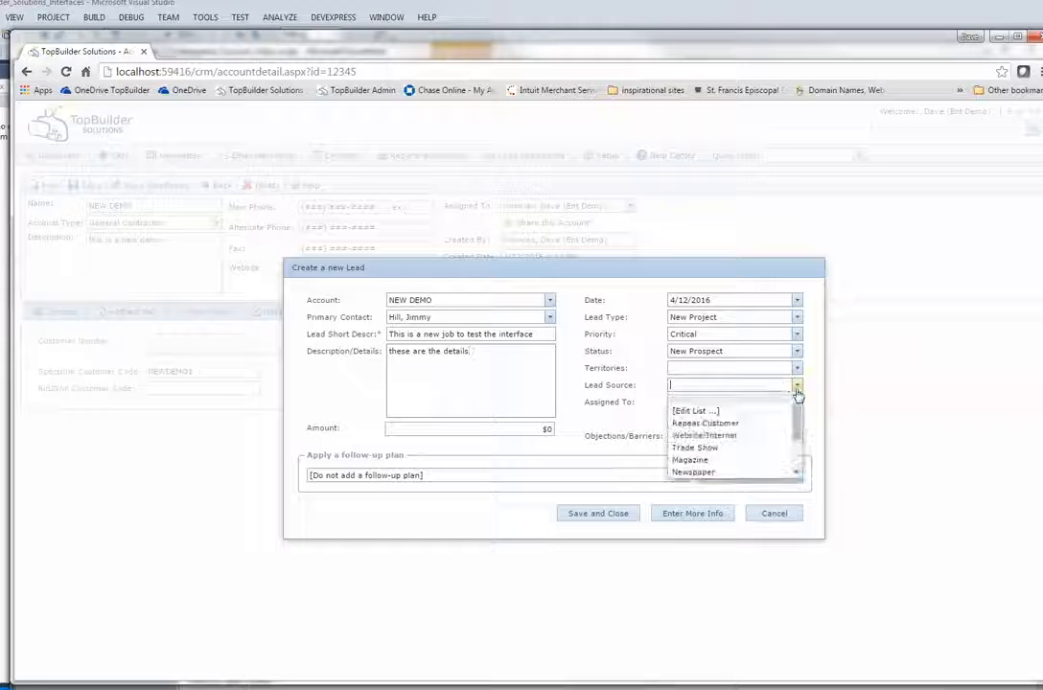
left_click(786, 423)
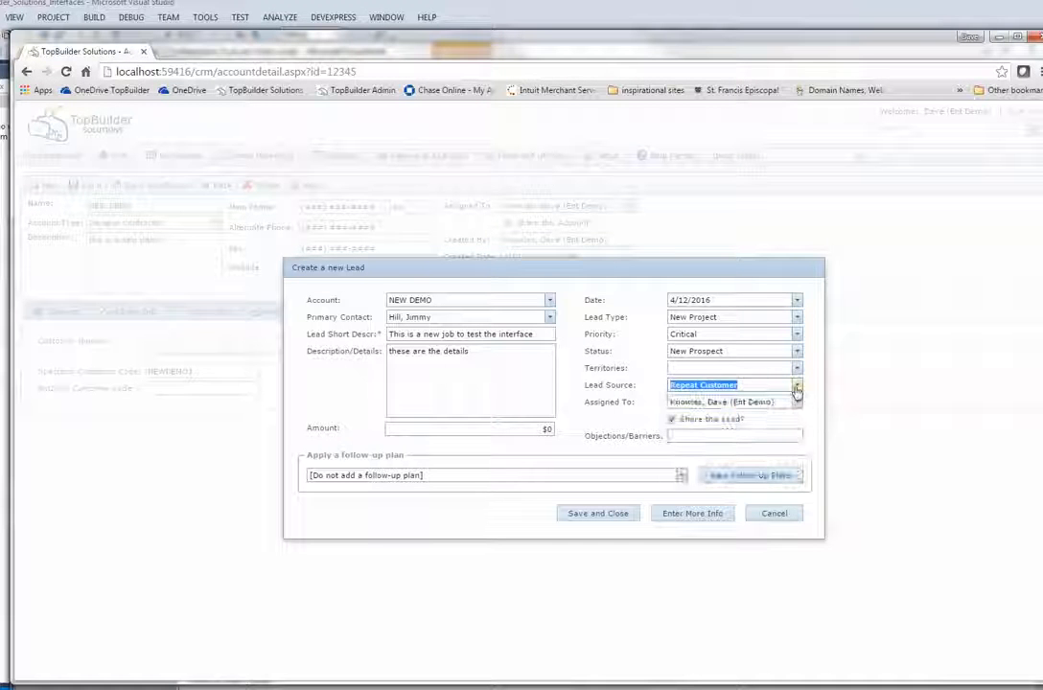
left_click(796, 388)
left_click(727, 433)
left_click(721, 369)
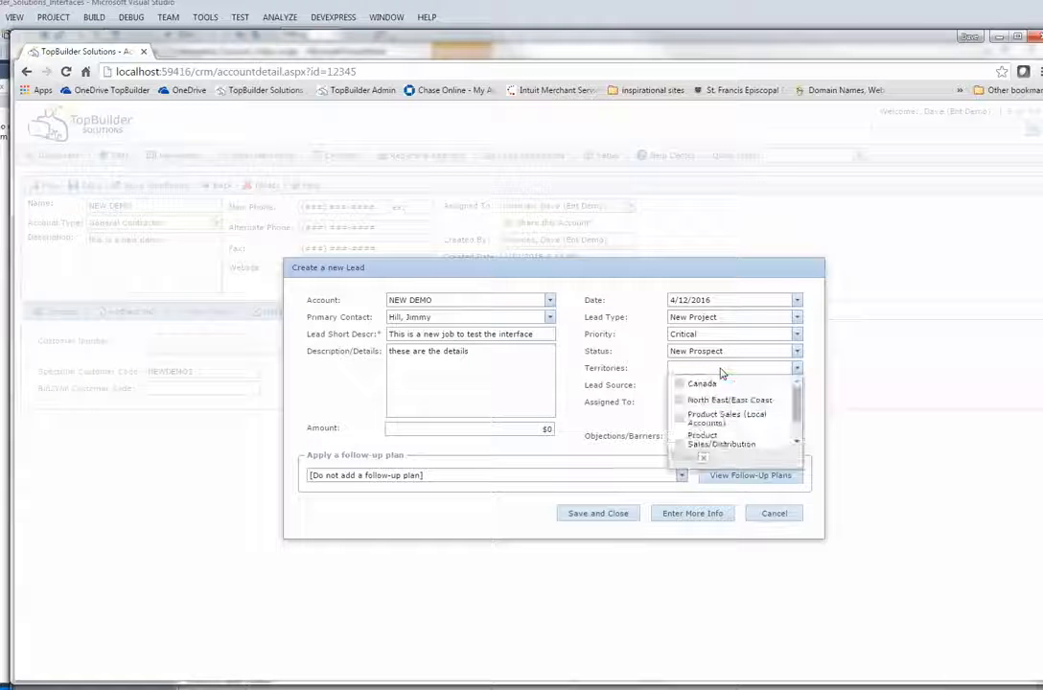
left_click(640, 374)
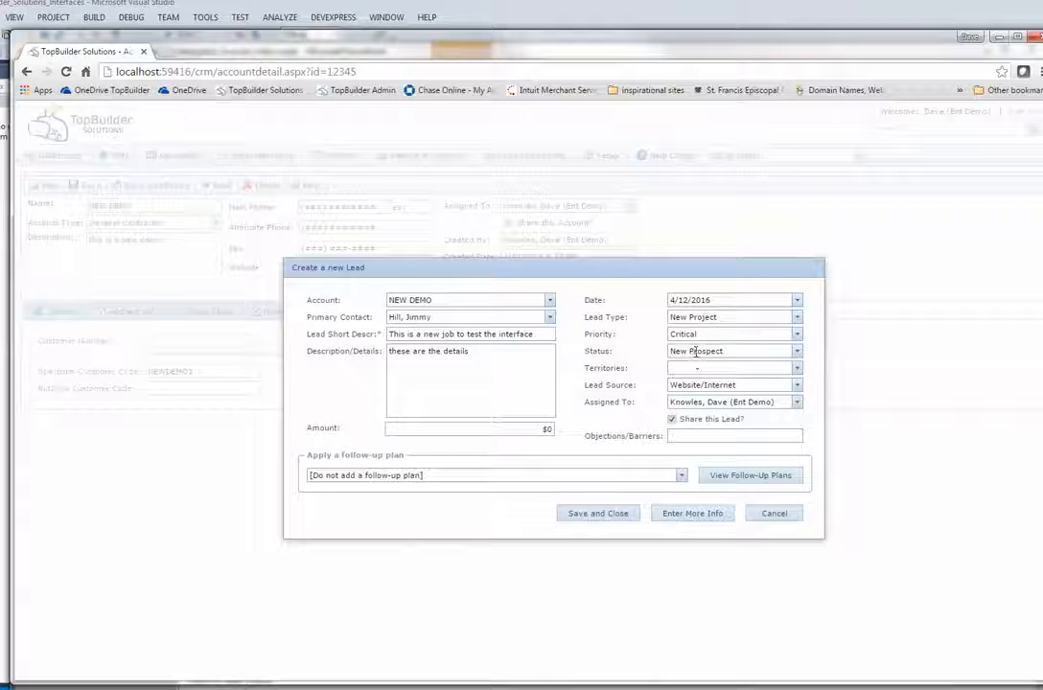
left_click(696, 353)
left_click(569, 438)
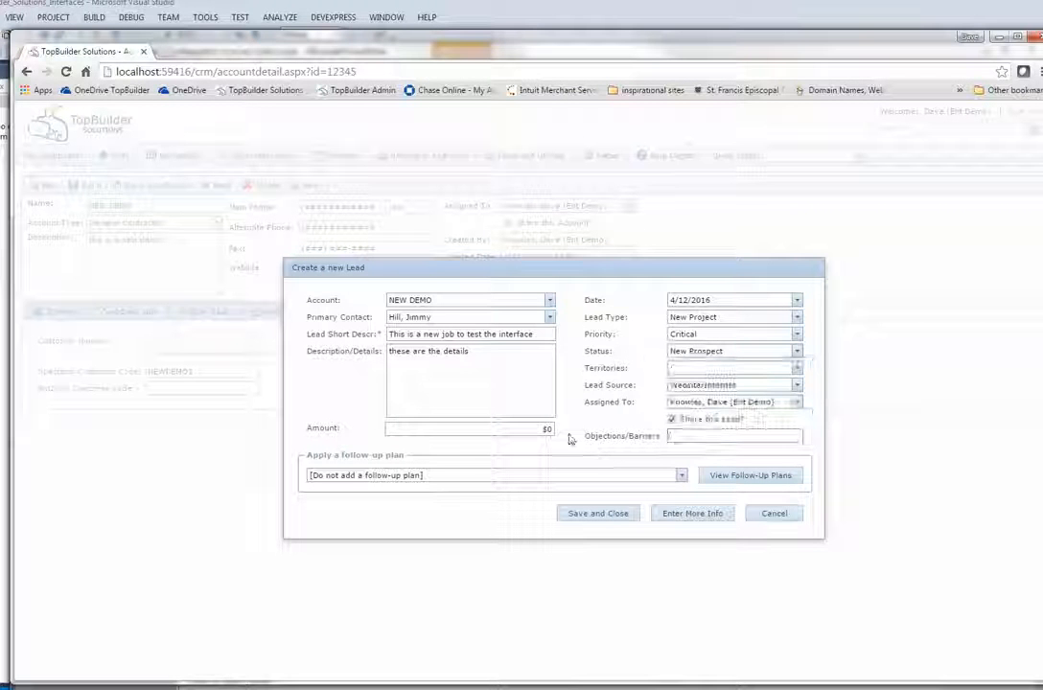
left_click(537, 429)
type("5,0")
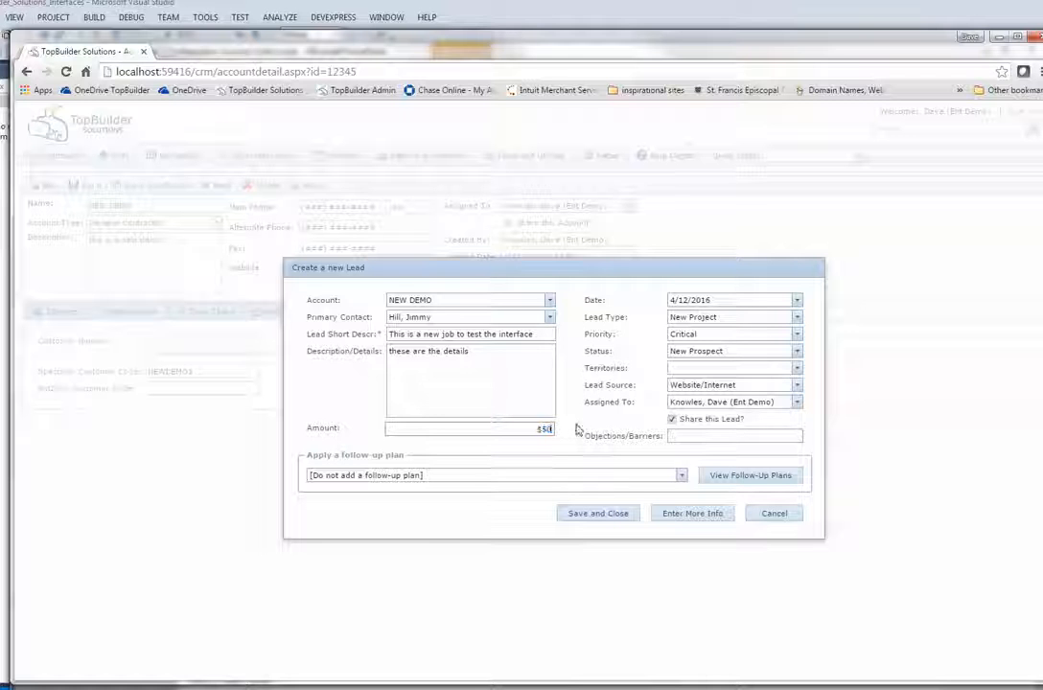
type("000")
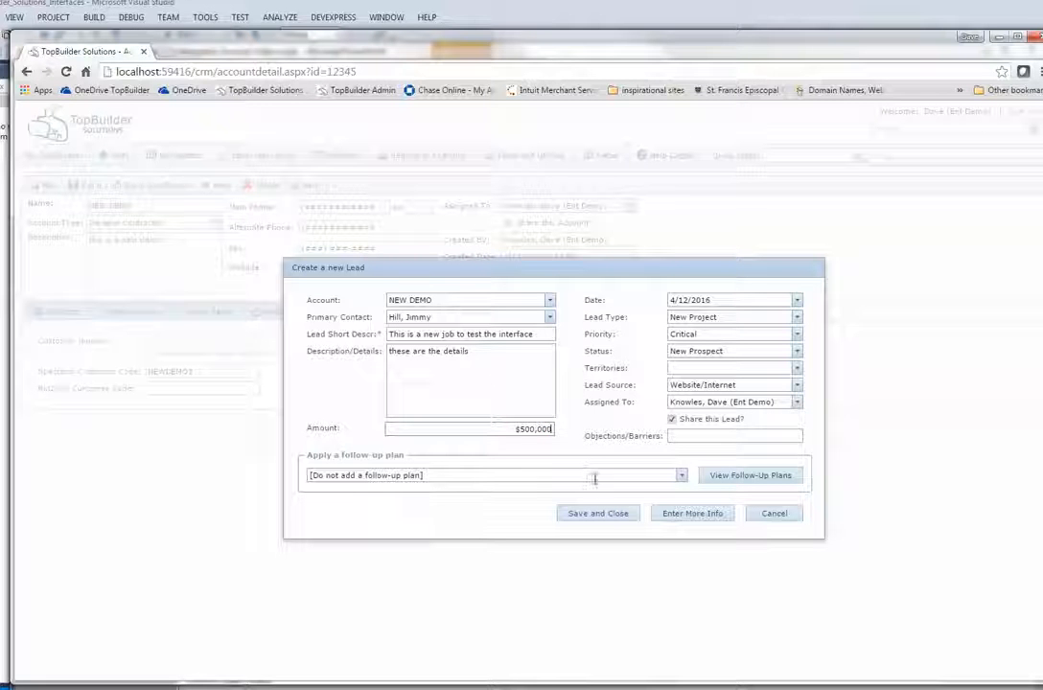
left_click(692, 513)
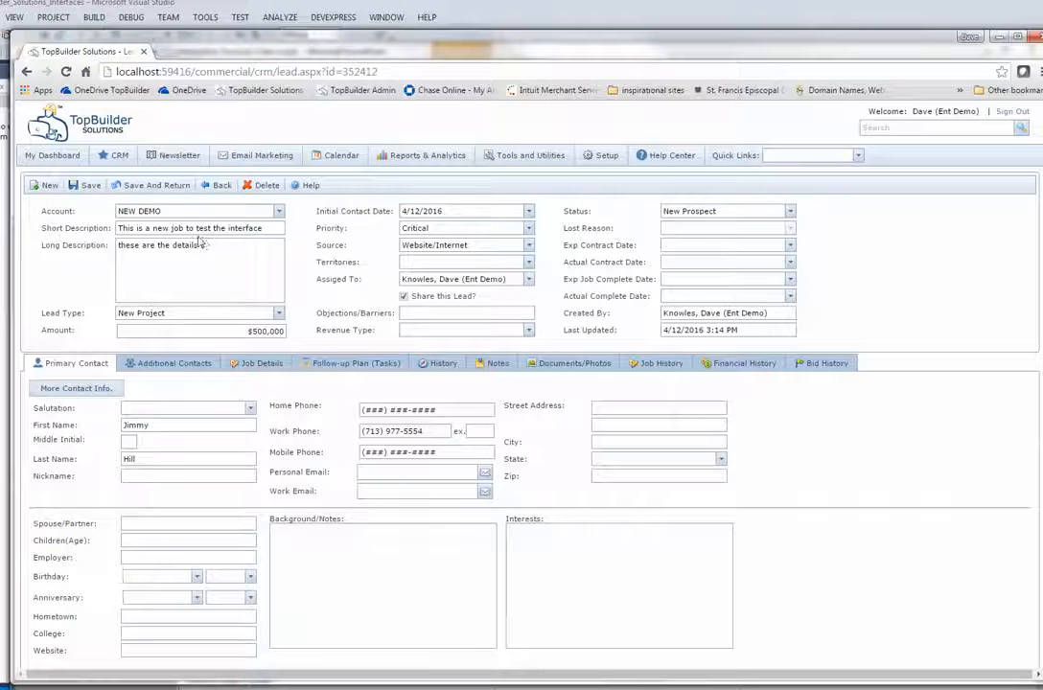
Change the lead status to Job Awarded (Spectrum Updated), then switch toward Visual Studio
left_click(790, 211)
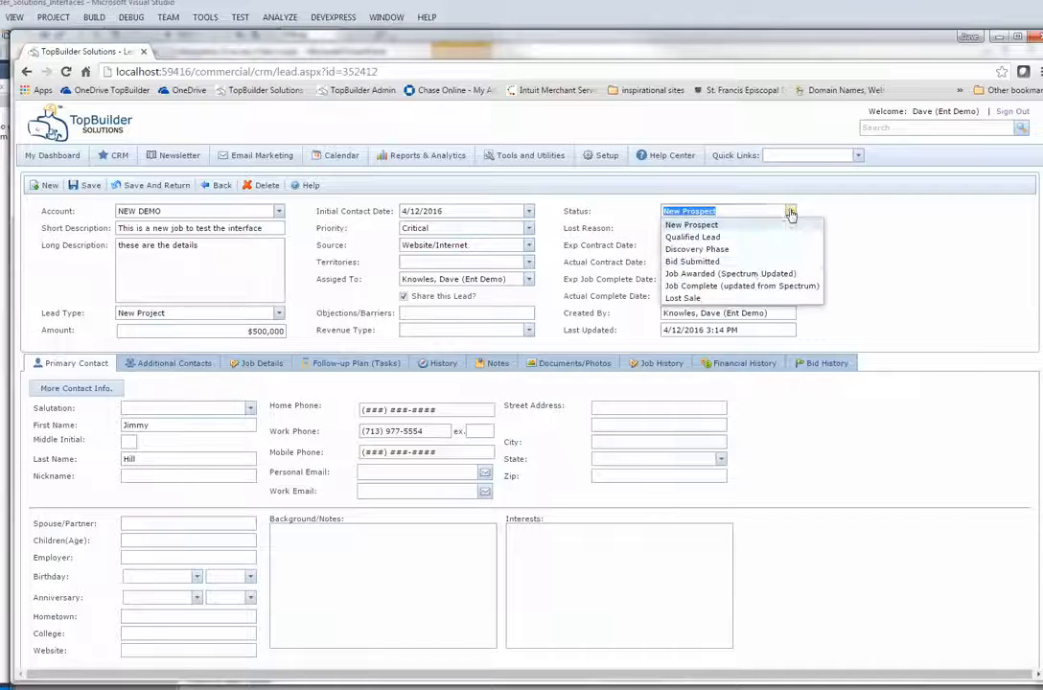
left_click(756, 274)
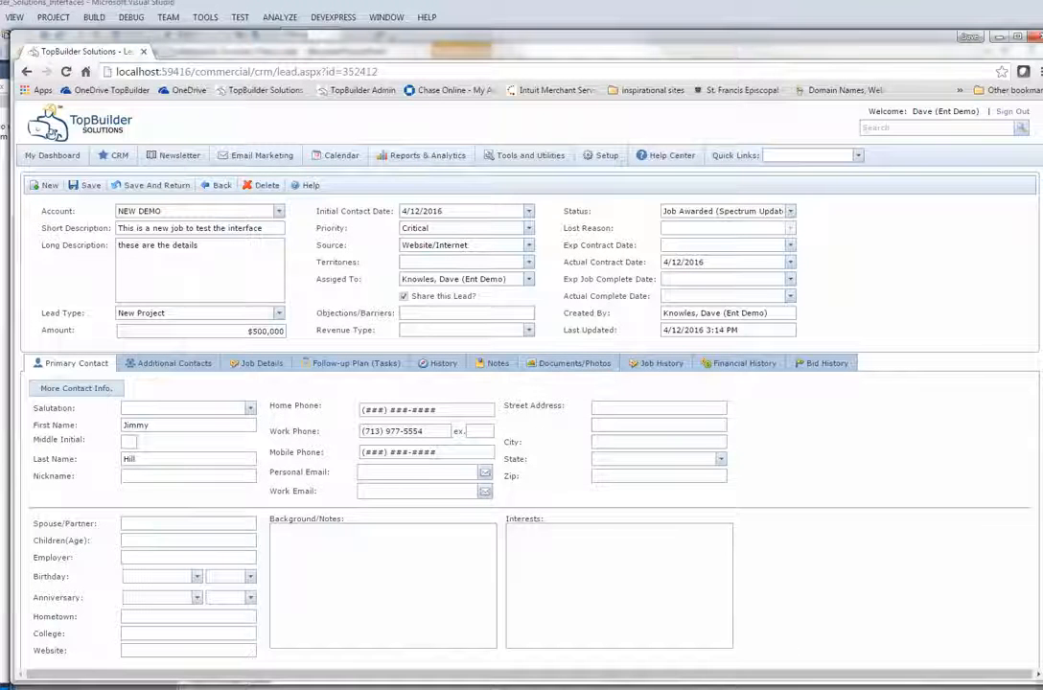
left_click(305, 688)
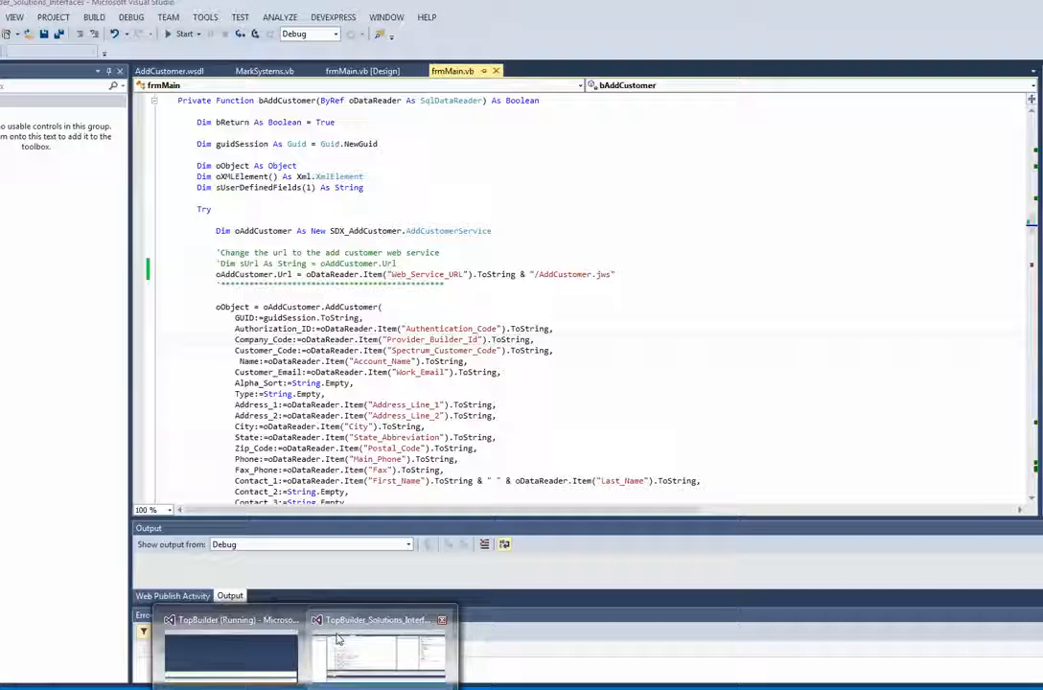
Debug the interfaces project and run Spectrum SDX > Run SDX Webservice Interfaces
left_click(337, 639)
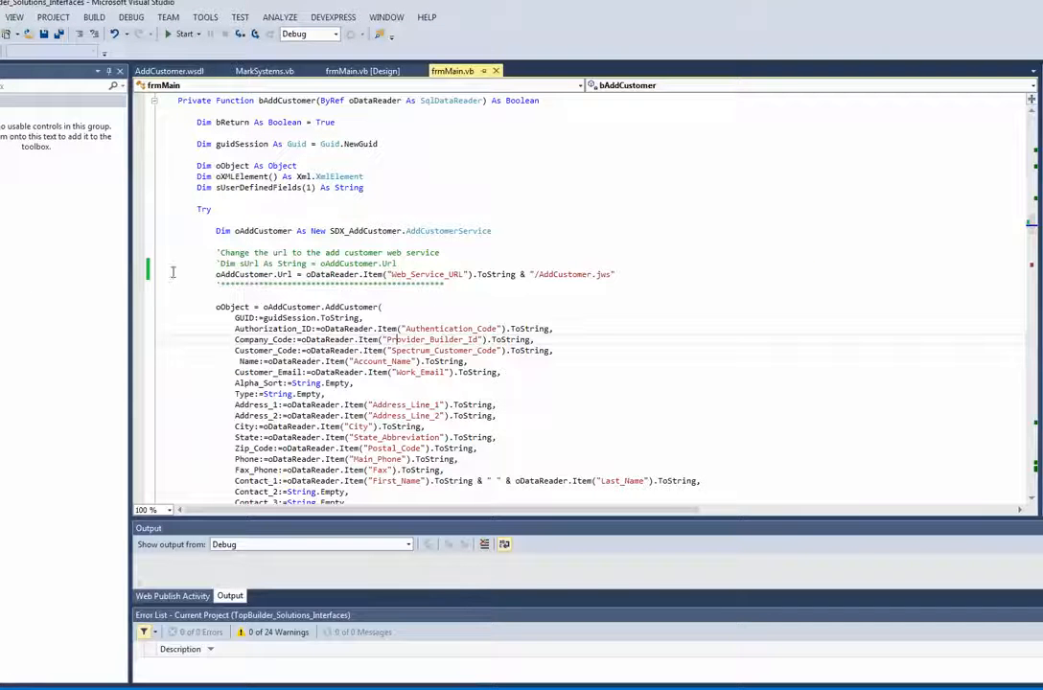
left_click(178, 33)
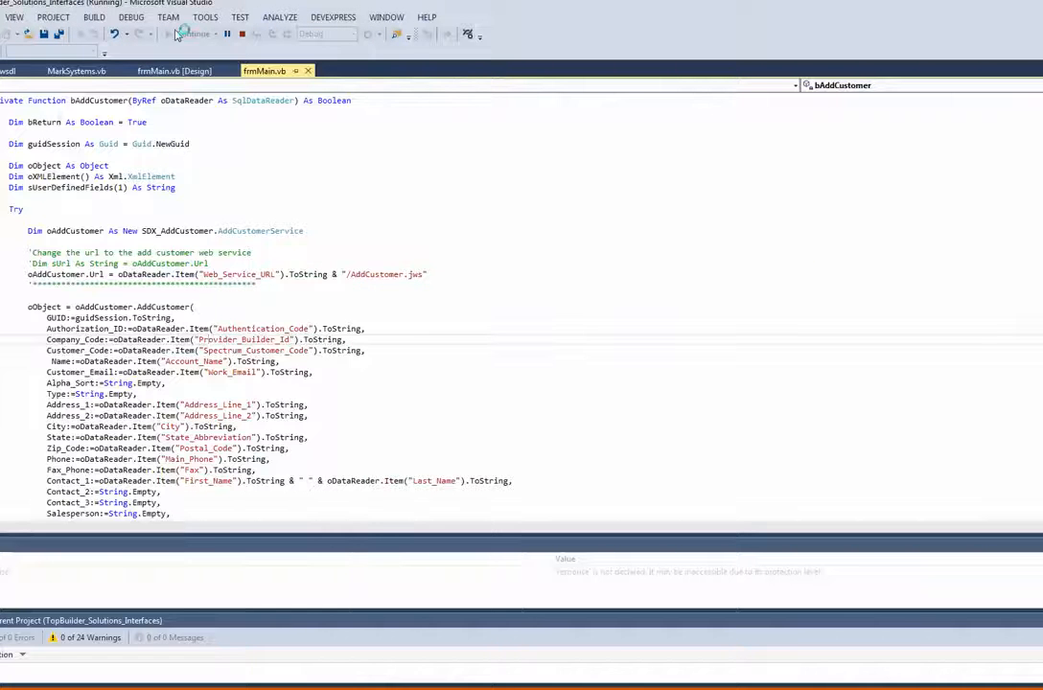
left_click(85, 139)
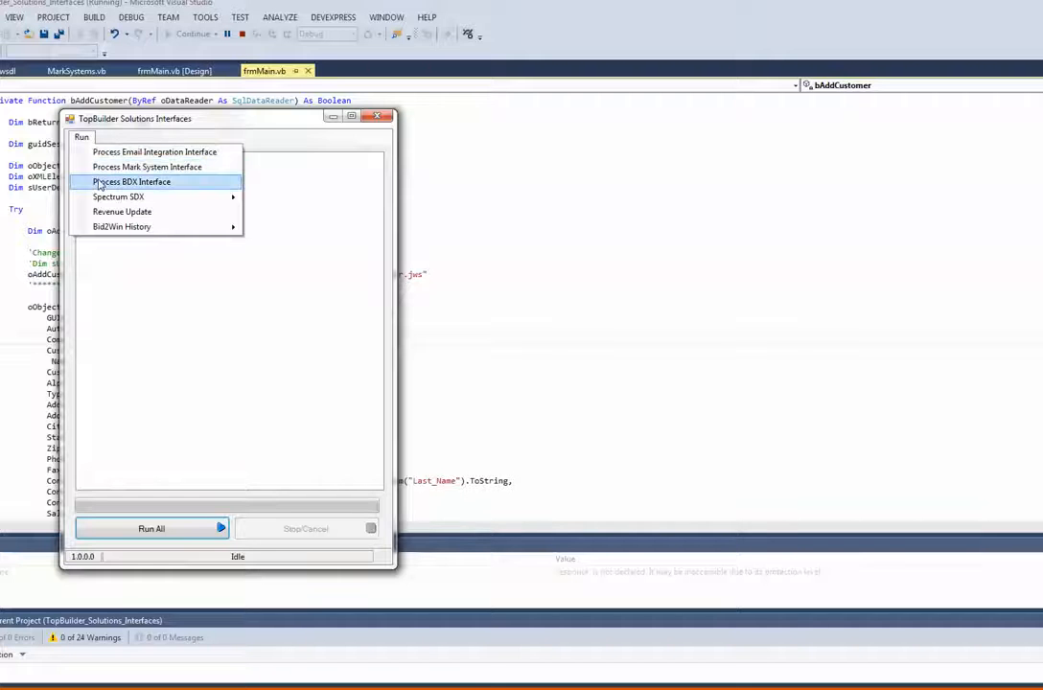
mouse_move(192, 196)
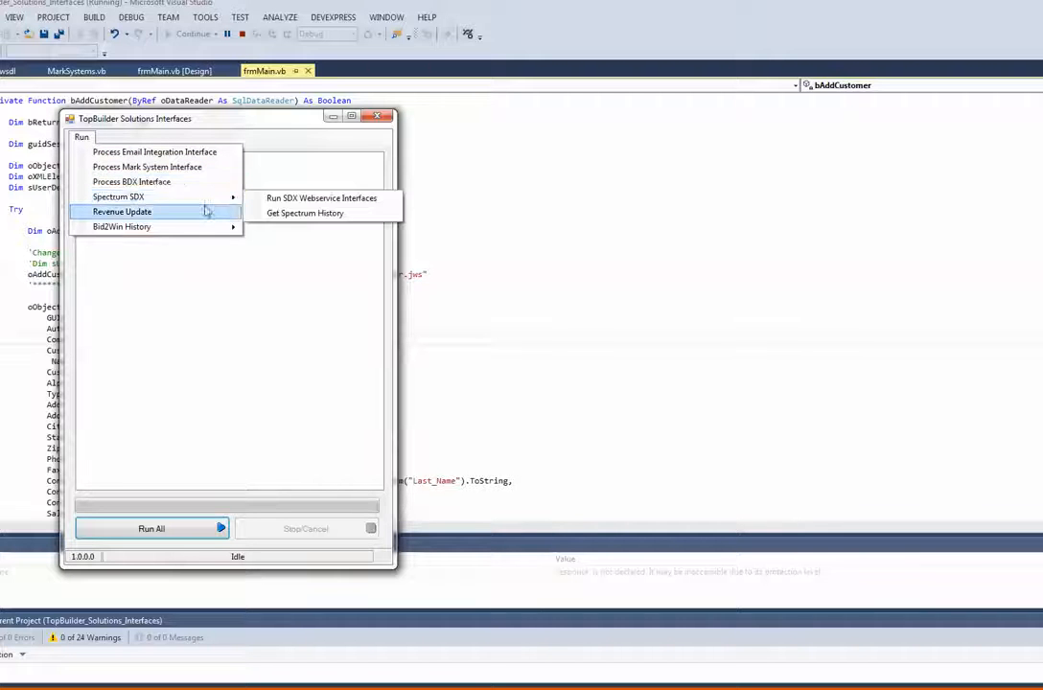
left_click(283, 205)
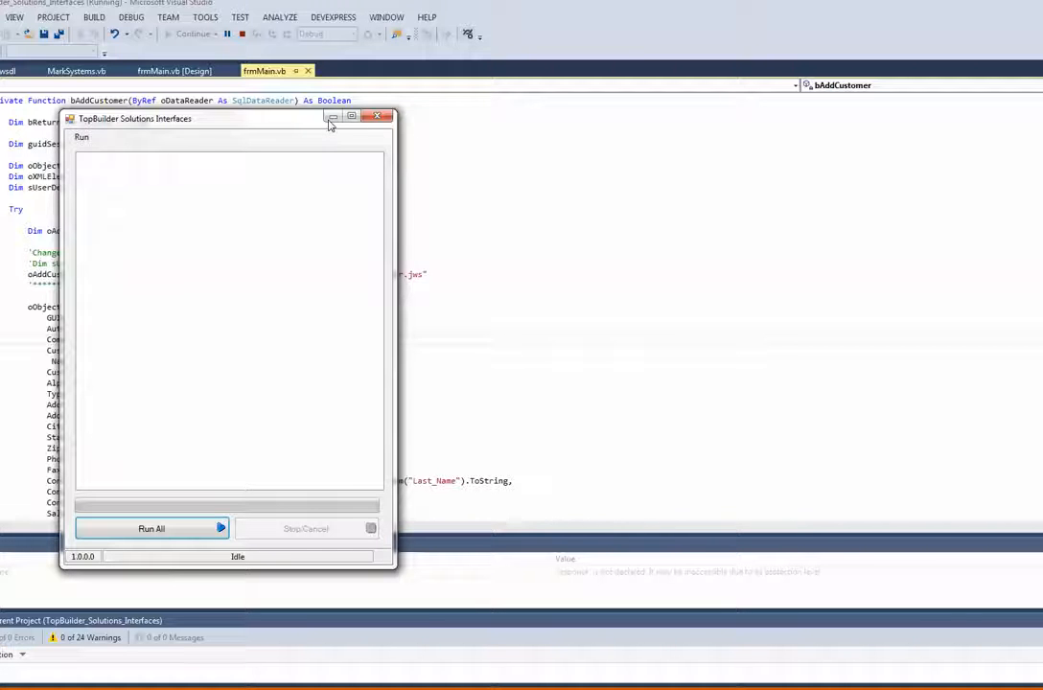
mouse_move(159, 682)
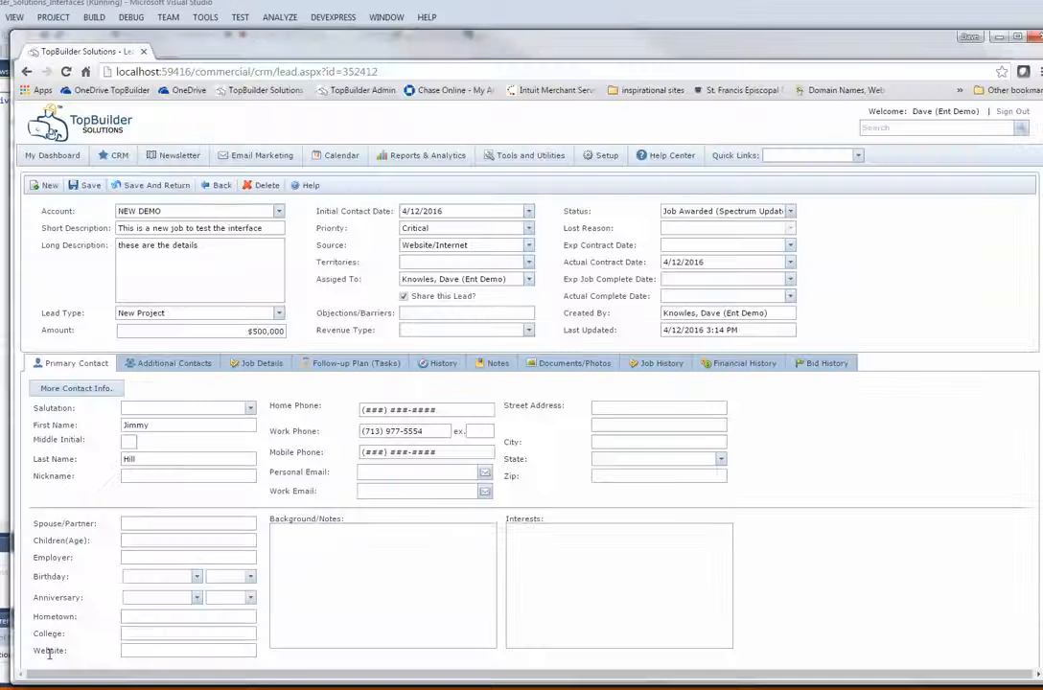
Check the NEW DEMO lead page, then switch to Spectrum and sign out
left_click(175, 658)
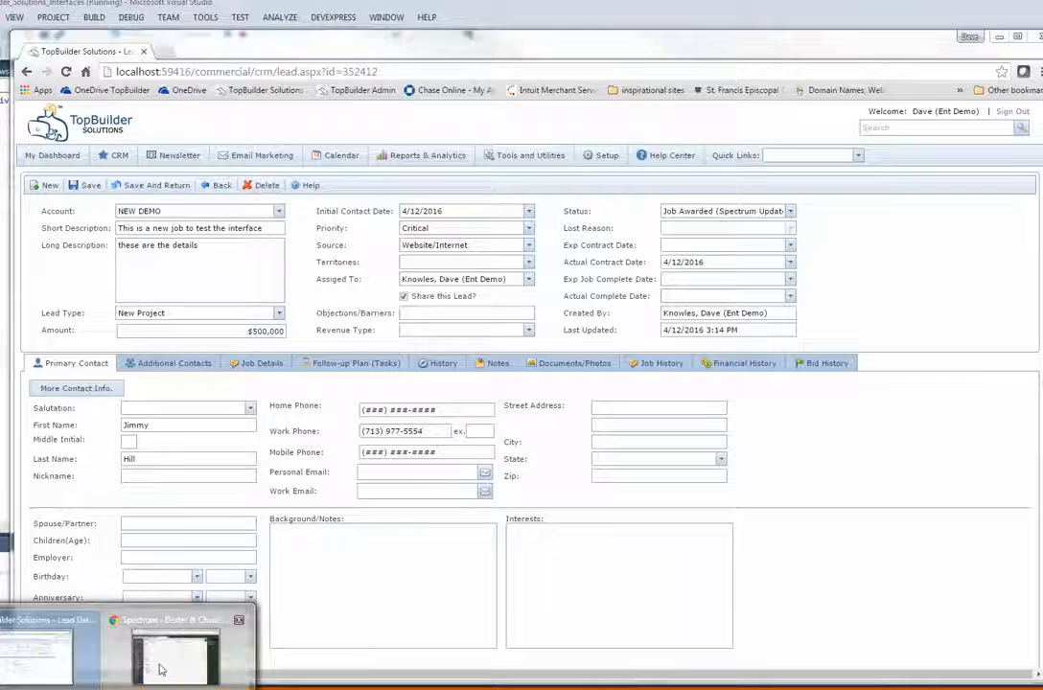
left_click(175, 657)
left_click(1018, 110)
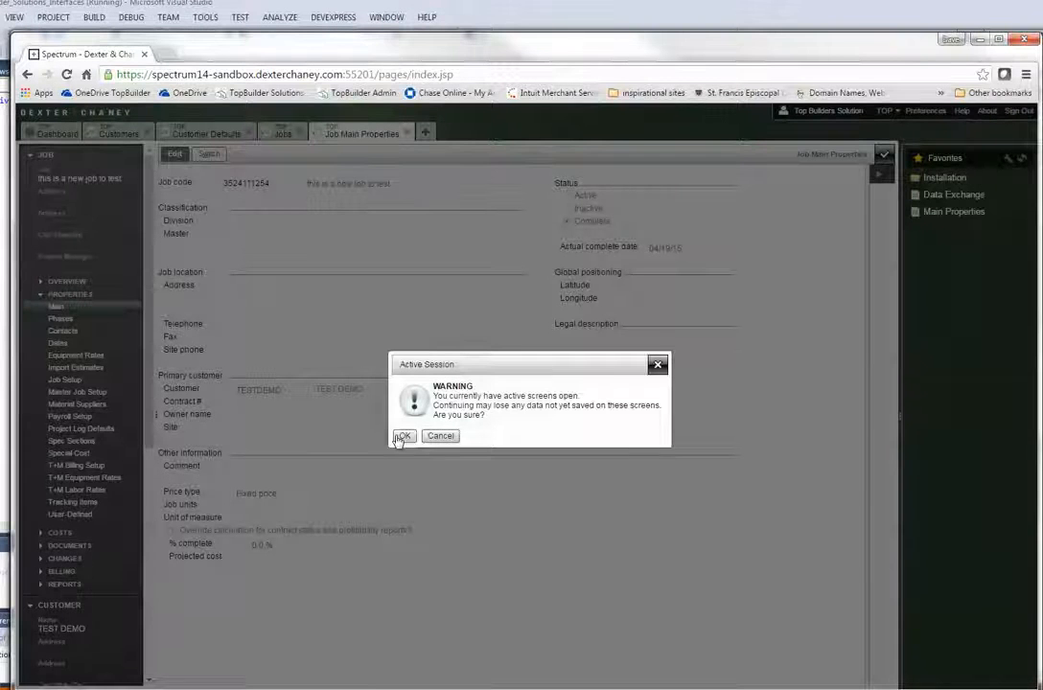
Confirm sign-out, sign back in, and open Accounts Receivable > Customers > Customers from the Site Map
left_click(400, 437)
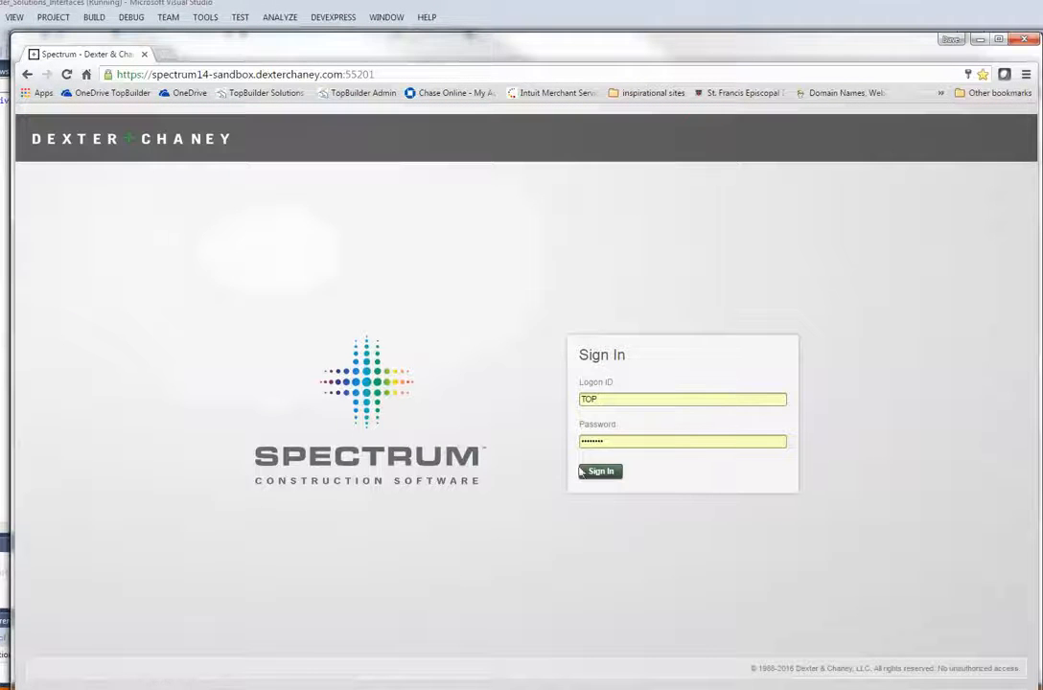
left_click(598, 472)
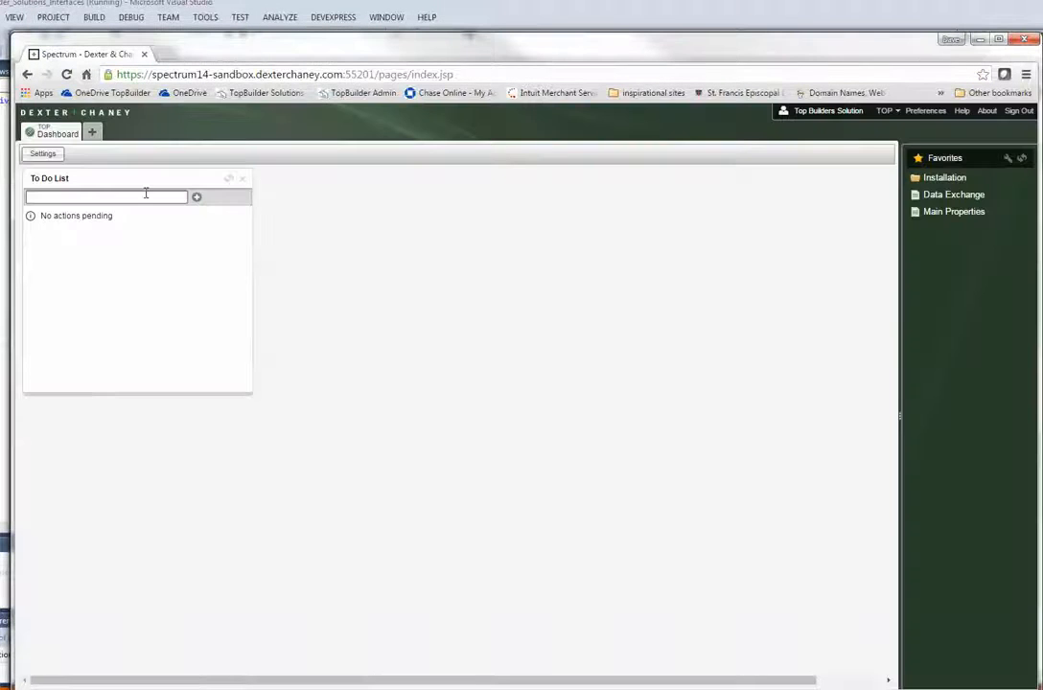
left_click(92, 132)
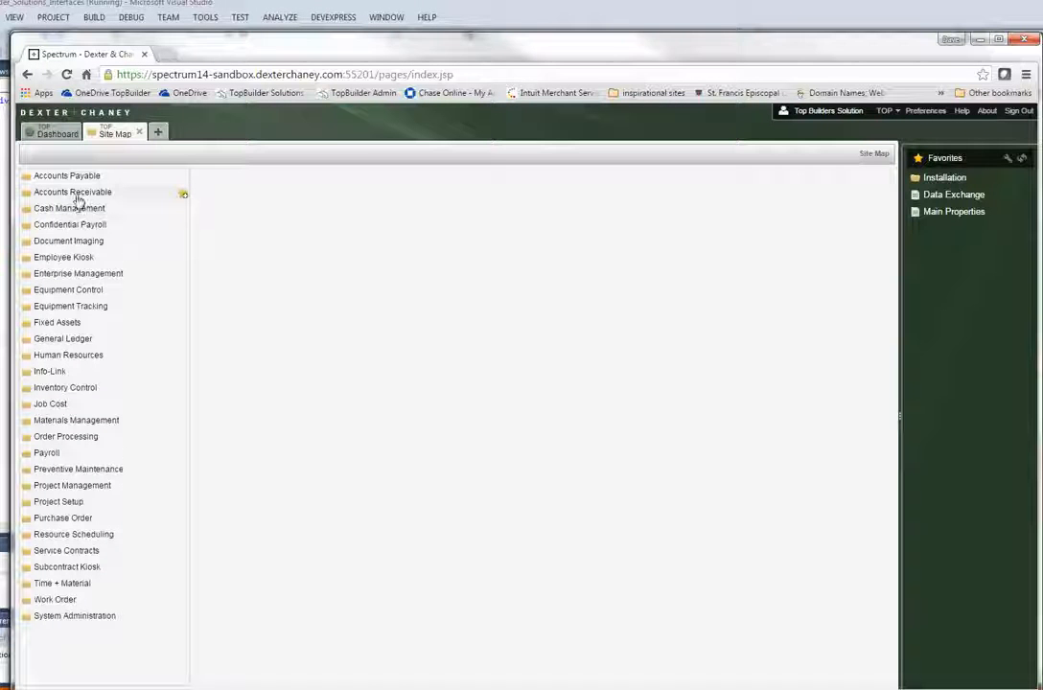
left_click(79, 197)
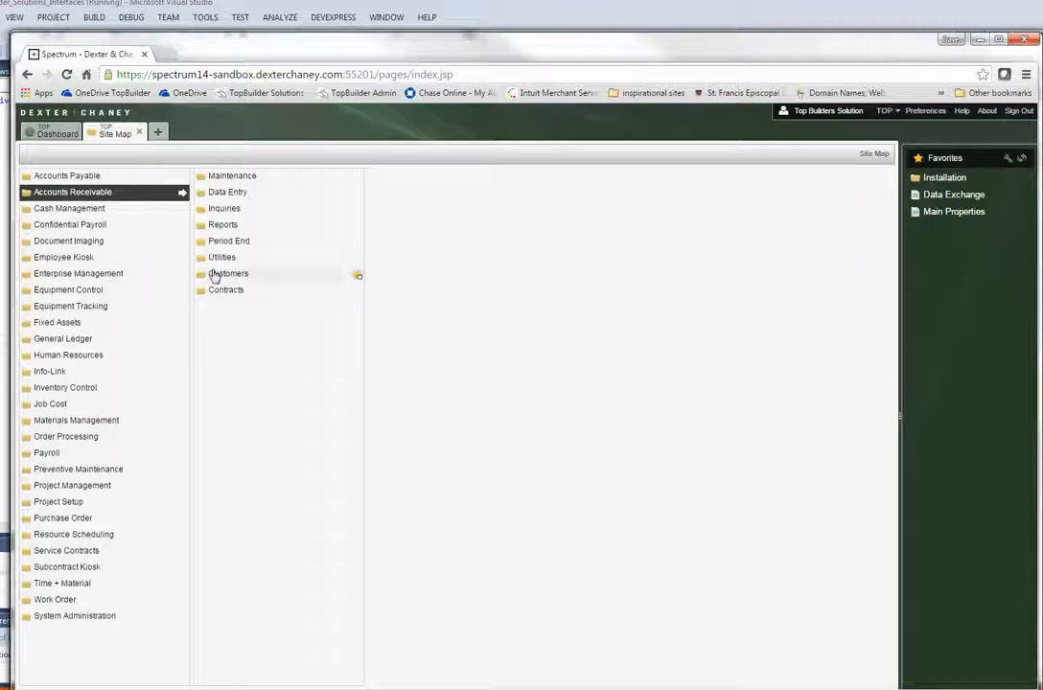
left_click(214, 275)
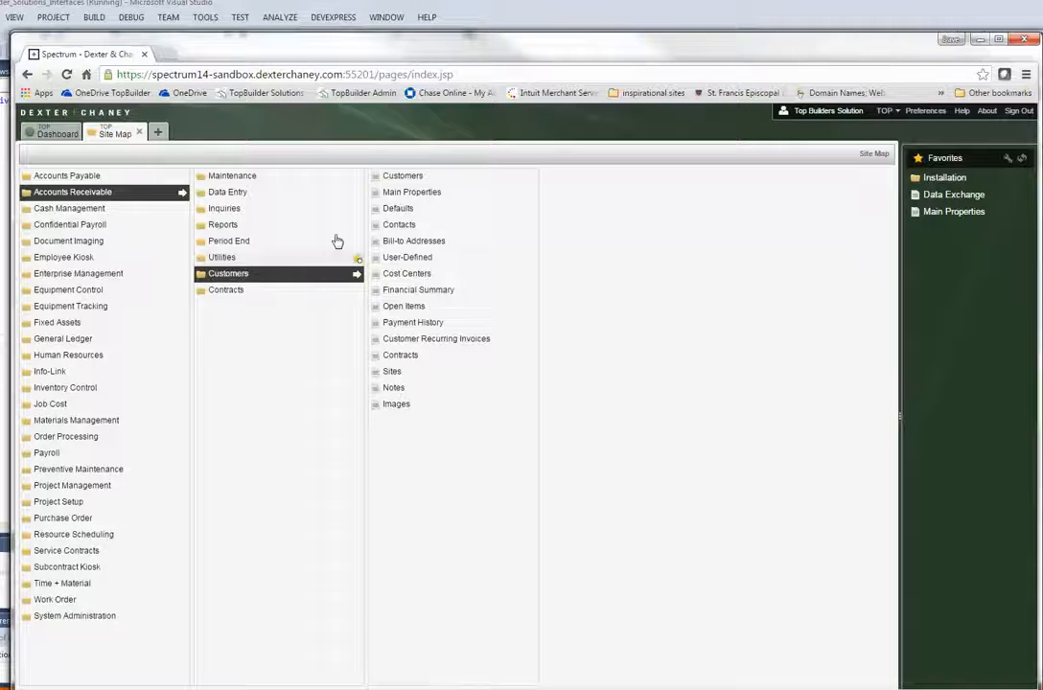
left_click(402, 176)
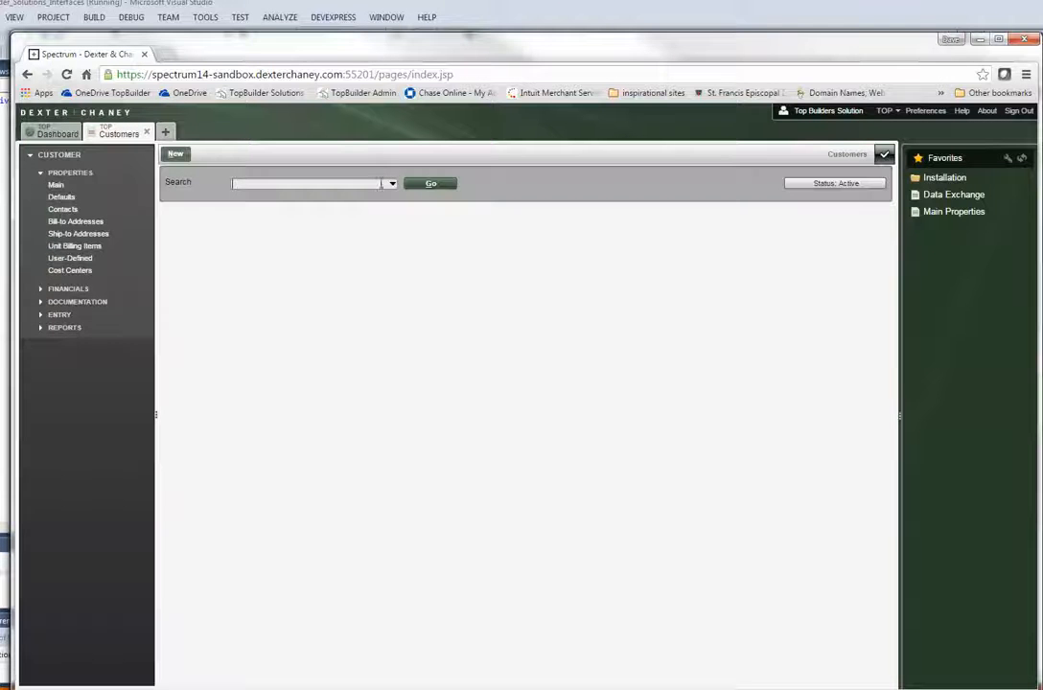
Load the active customers list and open the NEWDEMO1 NEW DEMO customer record
left_click(430, 185)
scroll(322, 361, "down", 15)
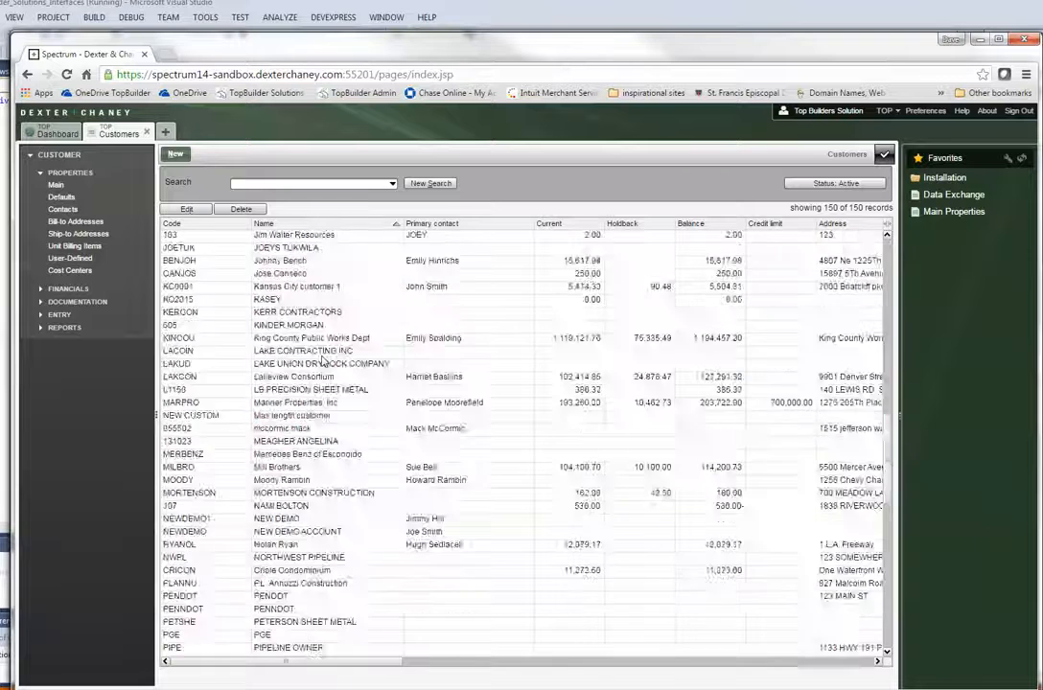
scroll(322, 361, "down", 7)
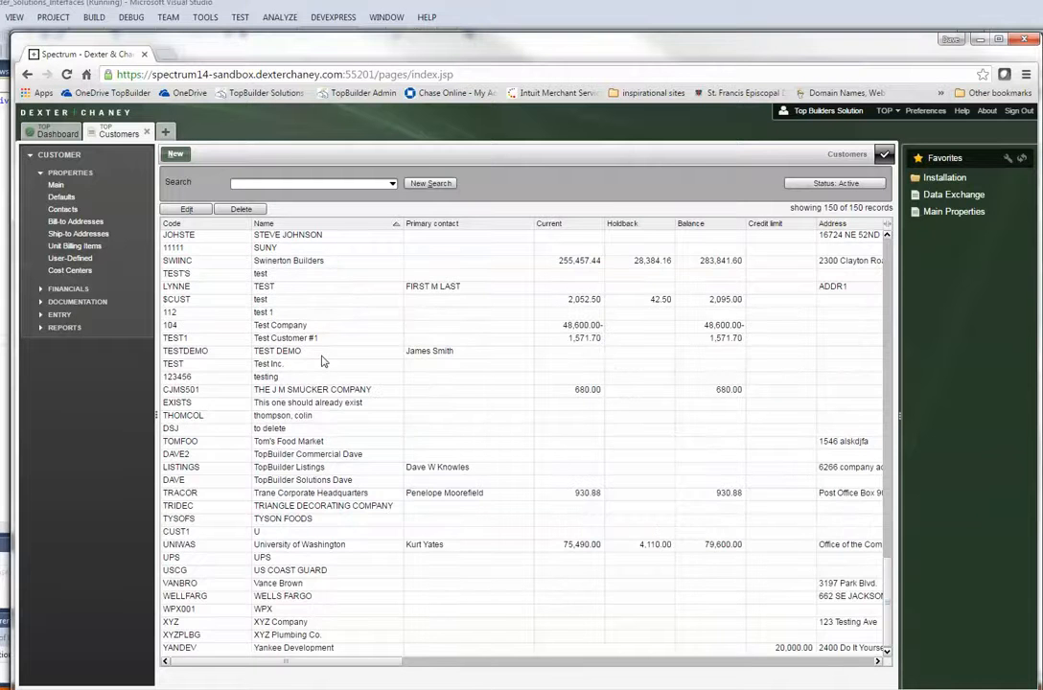
scroll(322, 360, "up", 11)
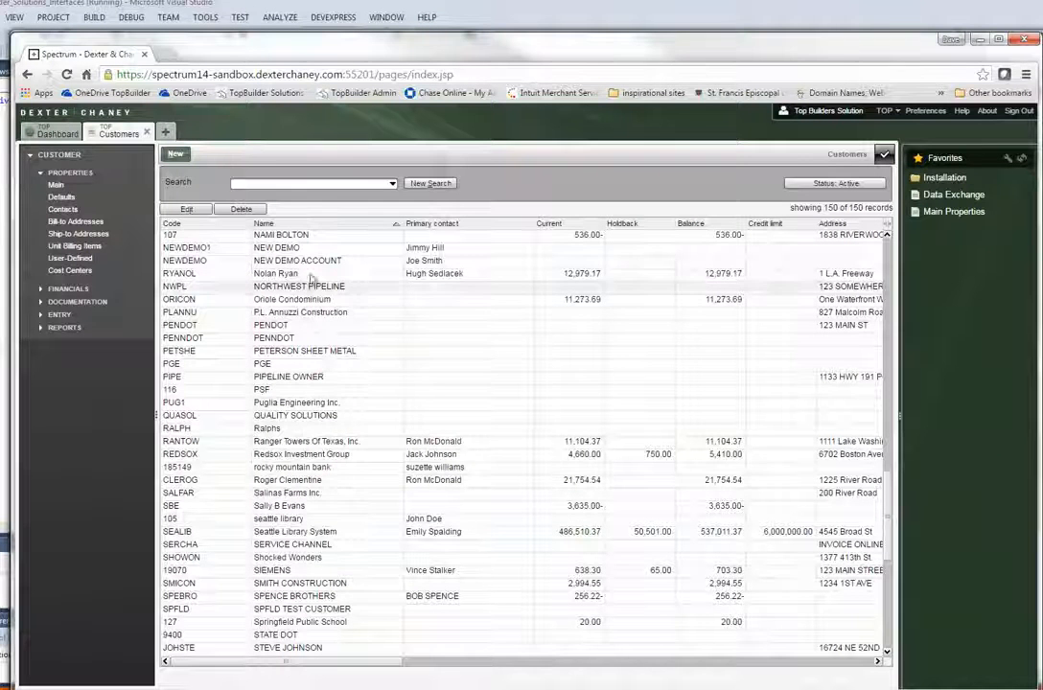
left_click(184, 249)
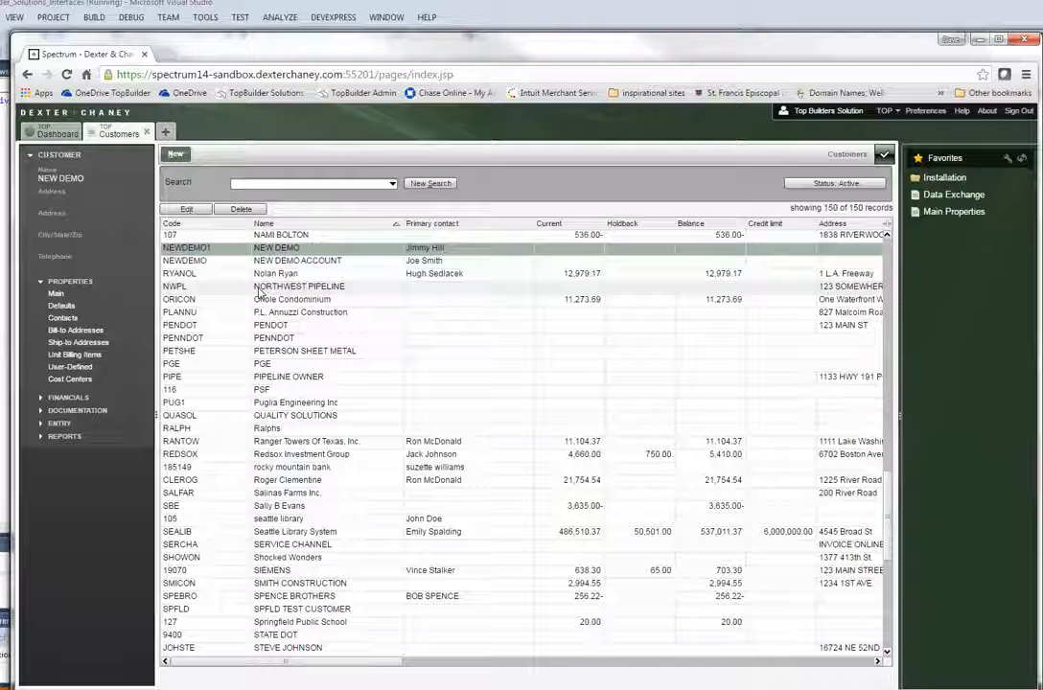
double_click(244, 258)
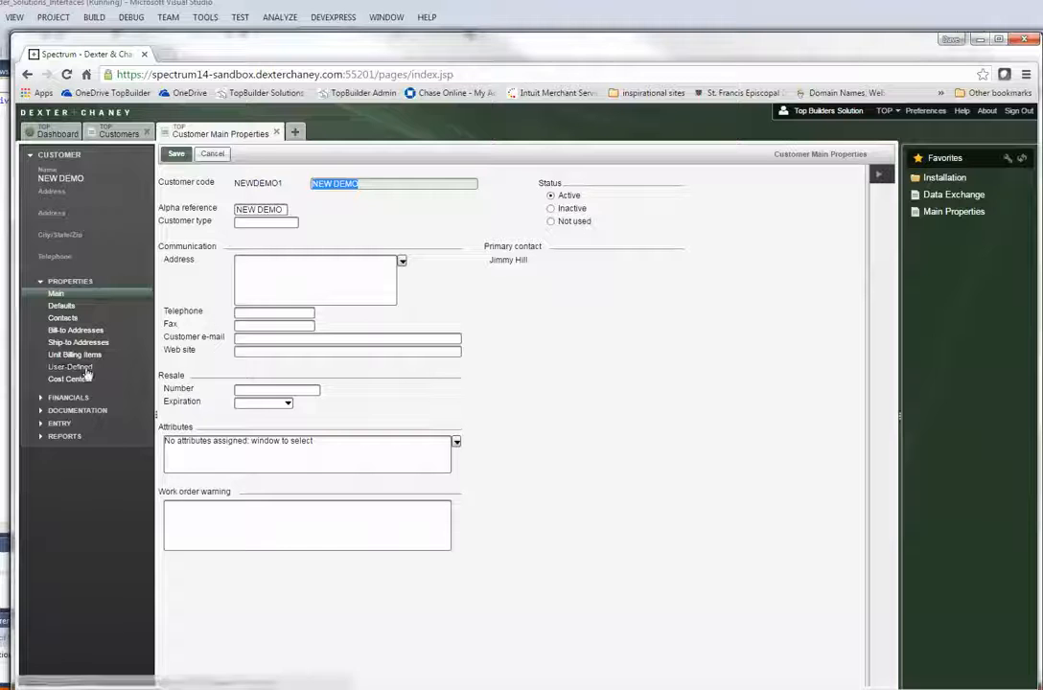
Expand DOCUMENTATION and open Notes for customer NEWDEMO1
left_click(79, 412)
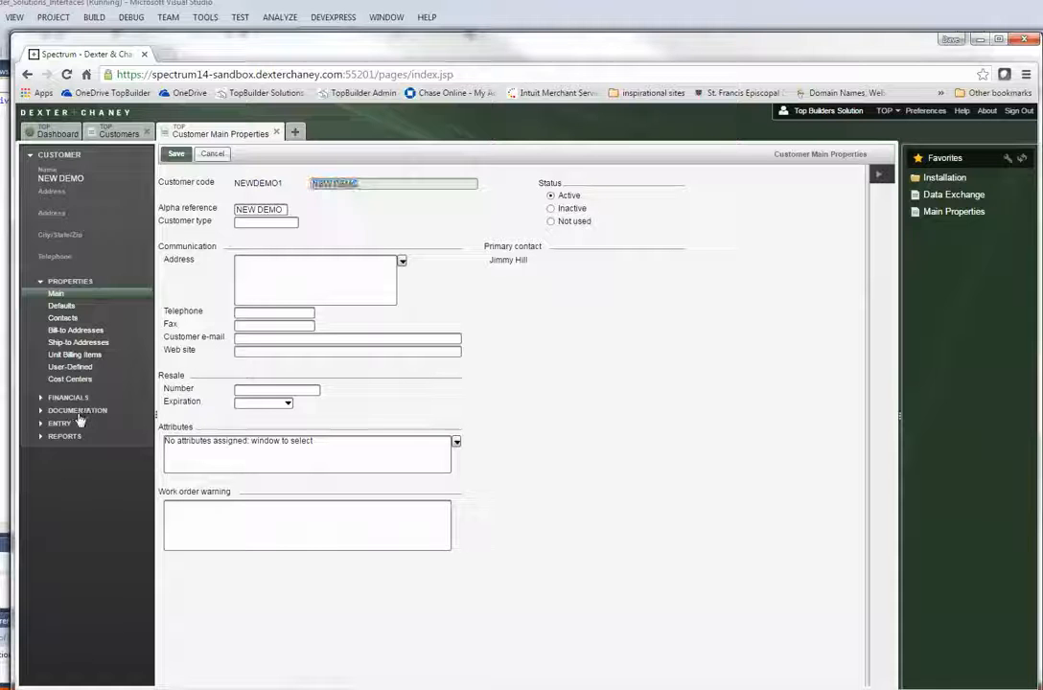
left_click(60, 324)
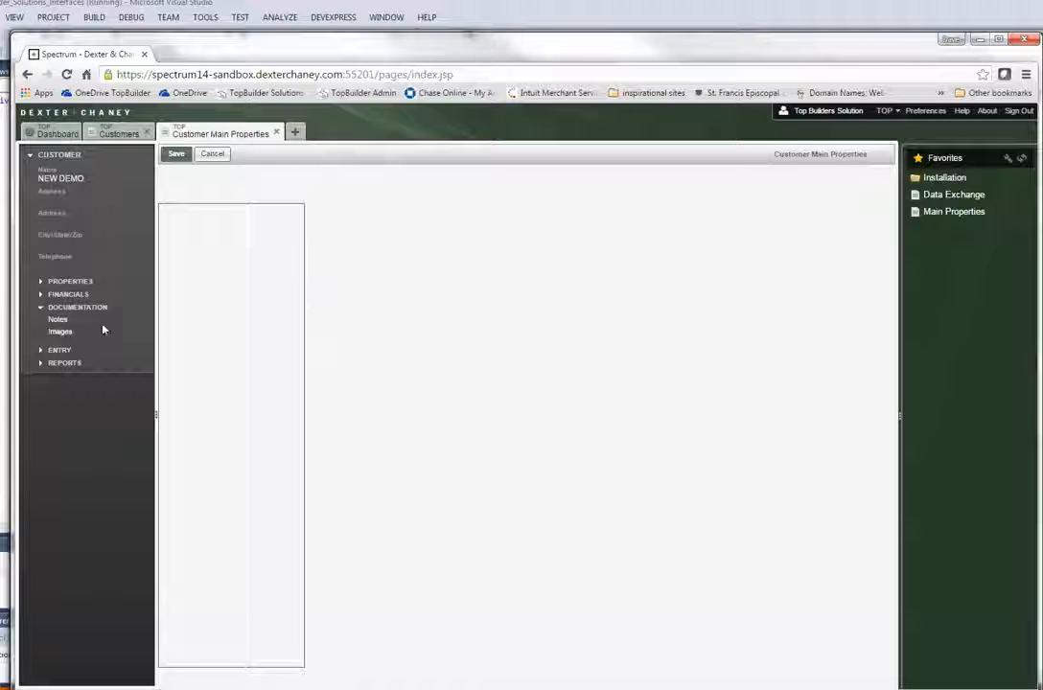
left_click(62, 324)
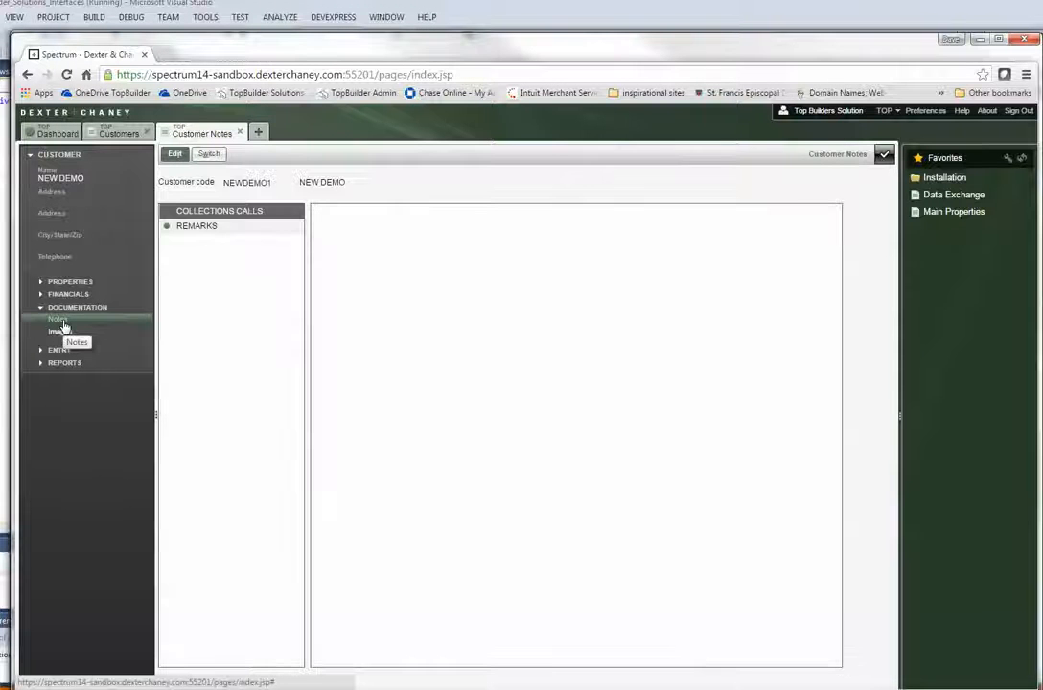
Read the NEW DEMO Remarks note synced from TopBuilder, then open a new Site Map tab
left_click(213, 228)
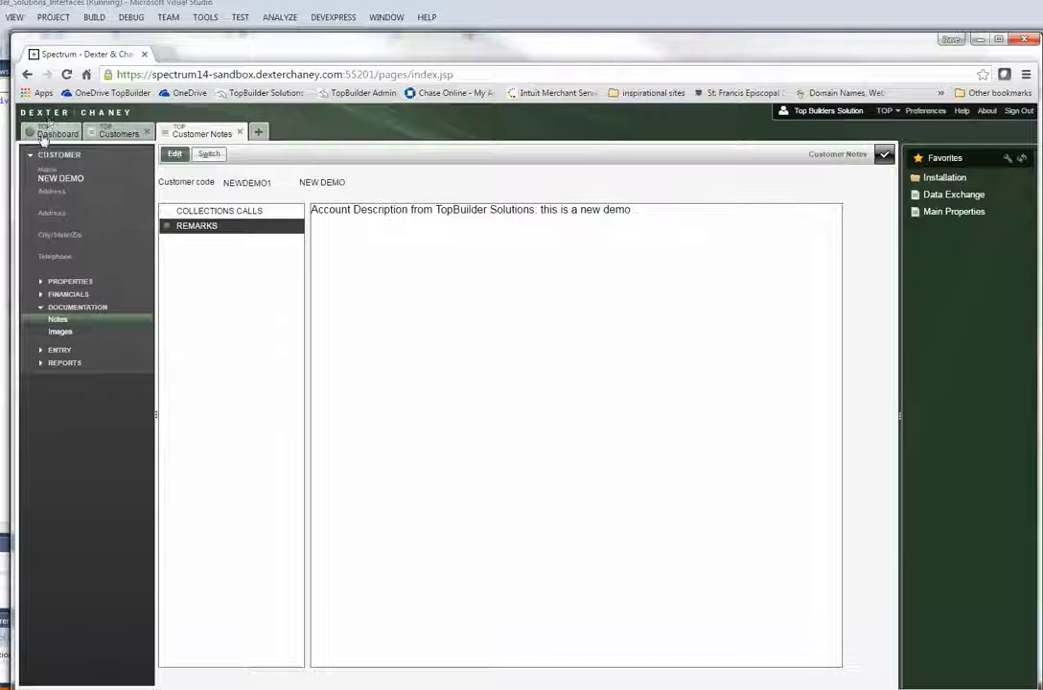
left_click(258, 133)
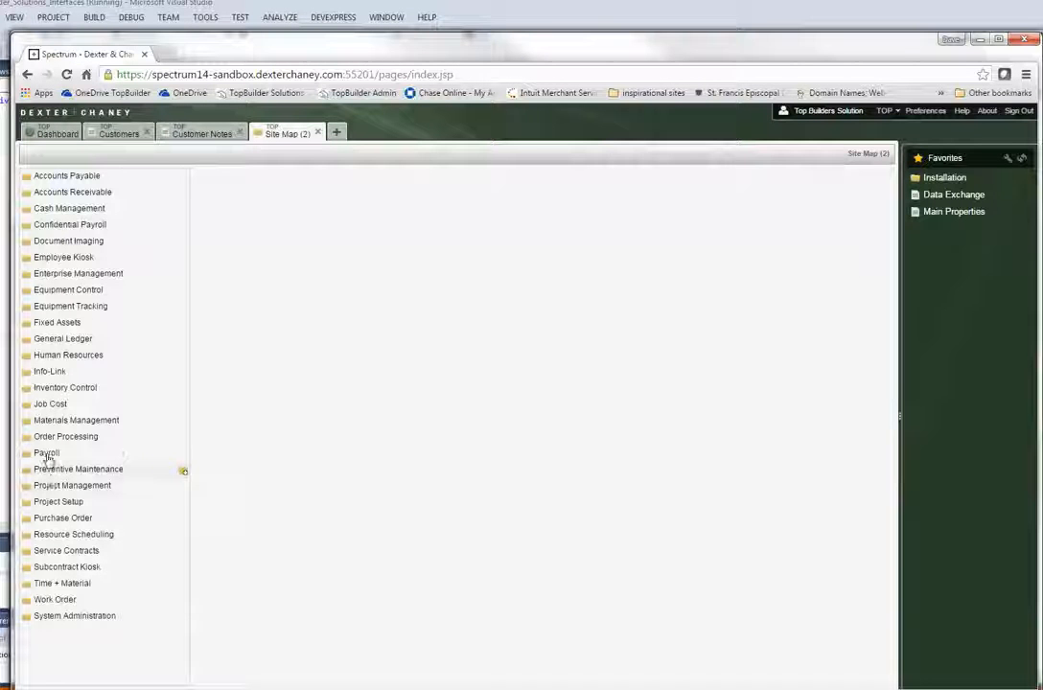
Search Job Cost jobs for 'newdemo1', select 'This is a new job to test' and expand its properties
left_click(54, 407)
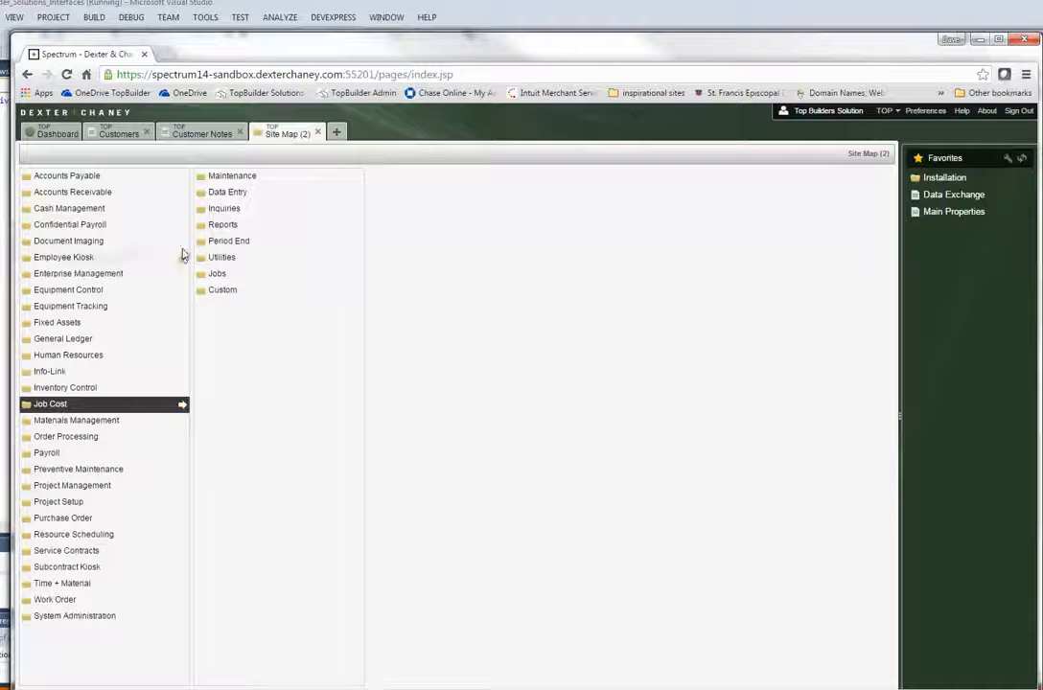
left_click(223, 275)
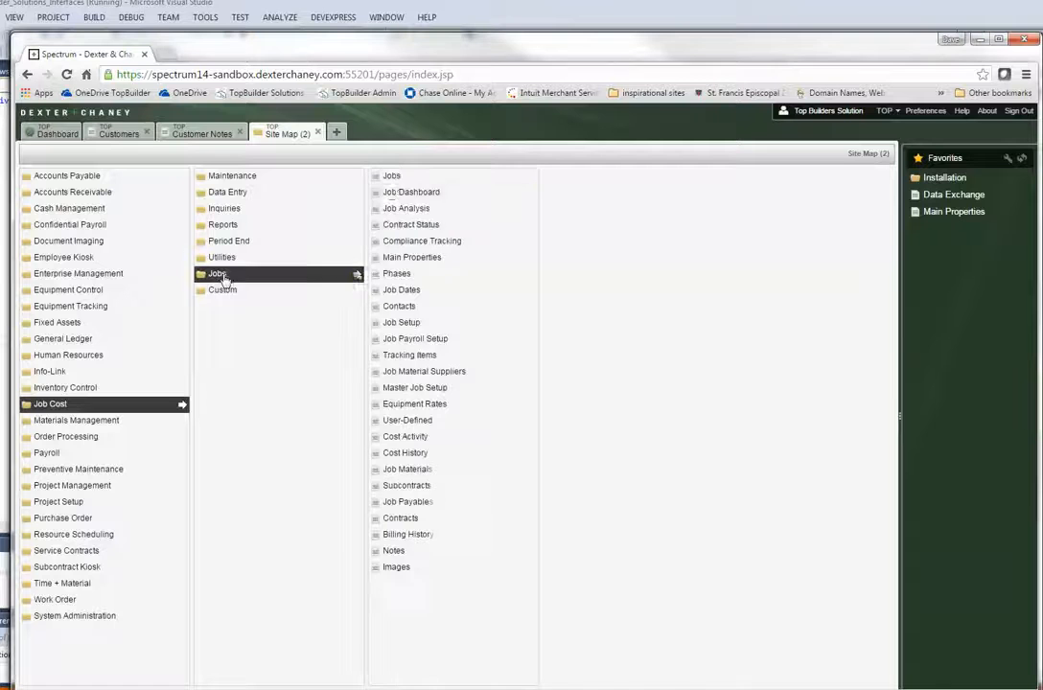
left_click(392, 178)
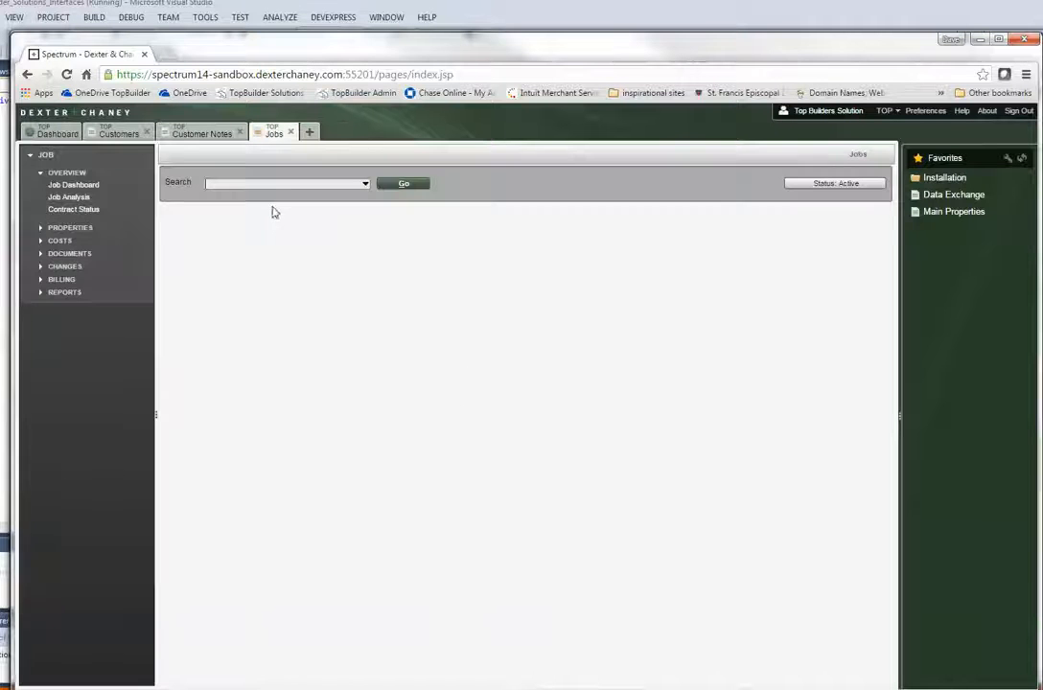
left_click(259, 186)
type("new")
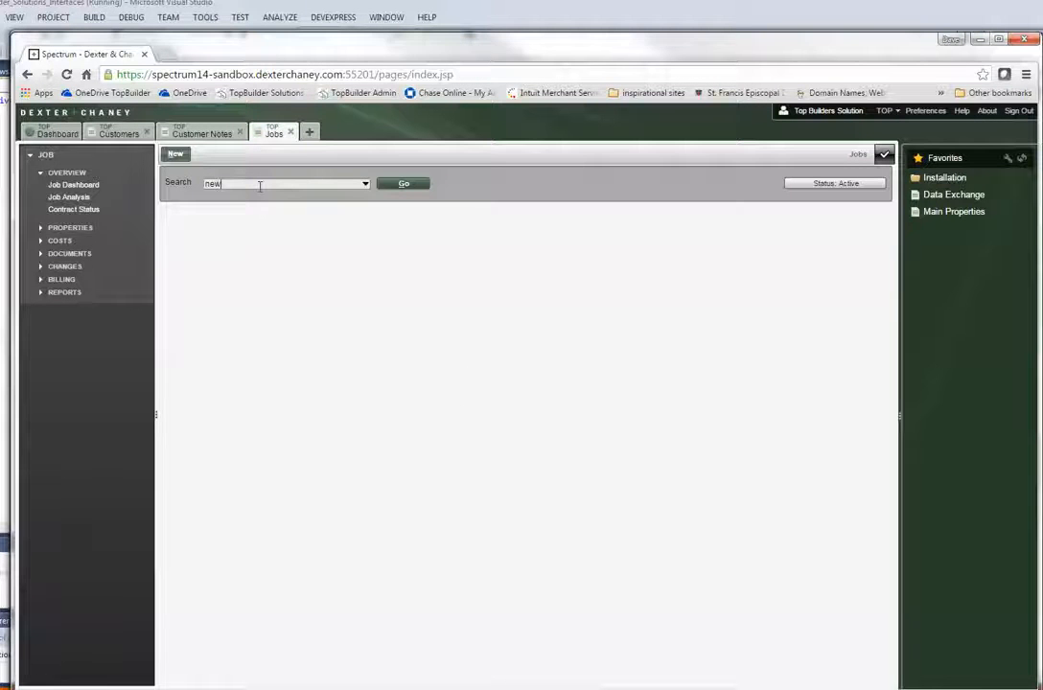
type("demo")
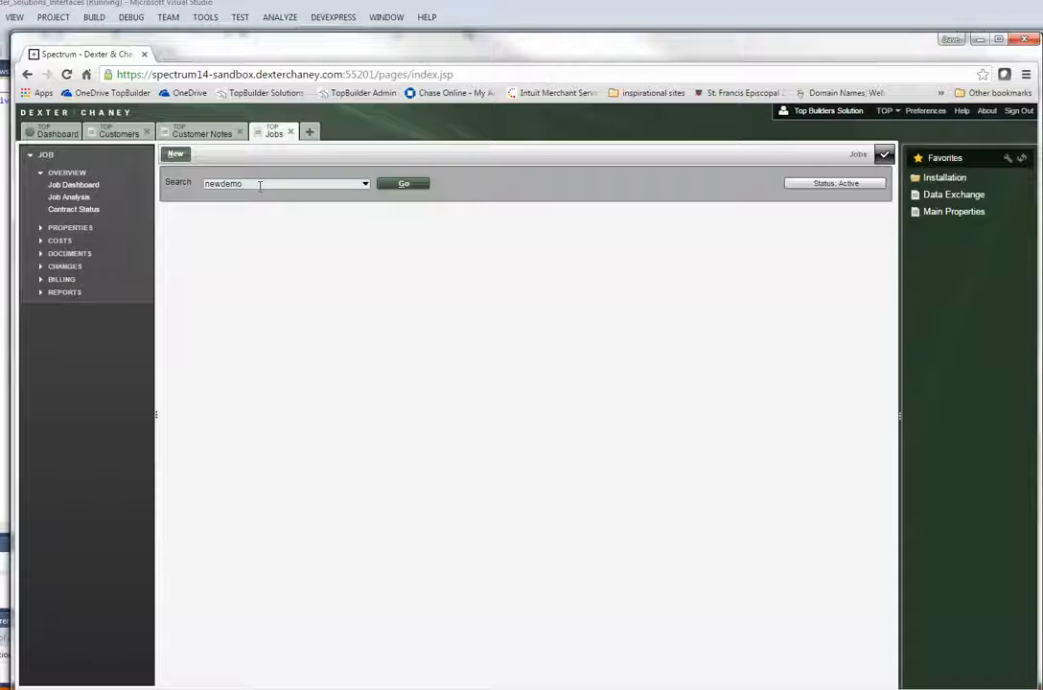
type("1")
key("Return")
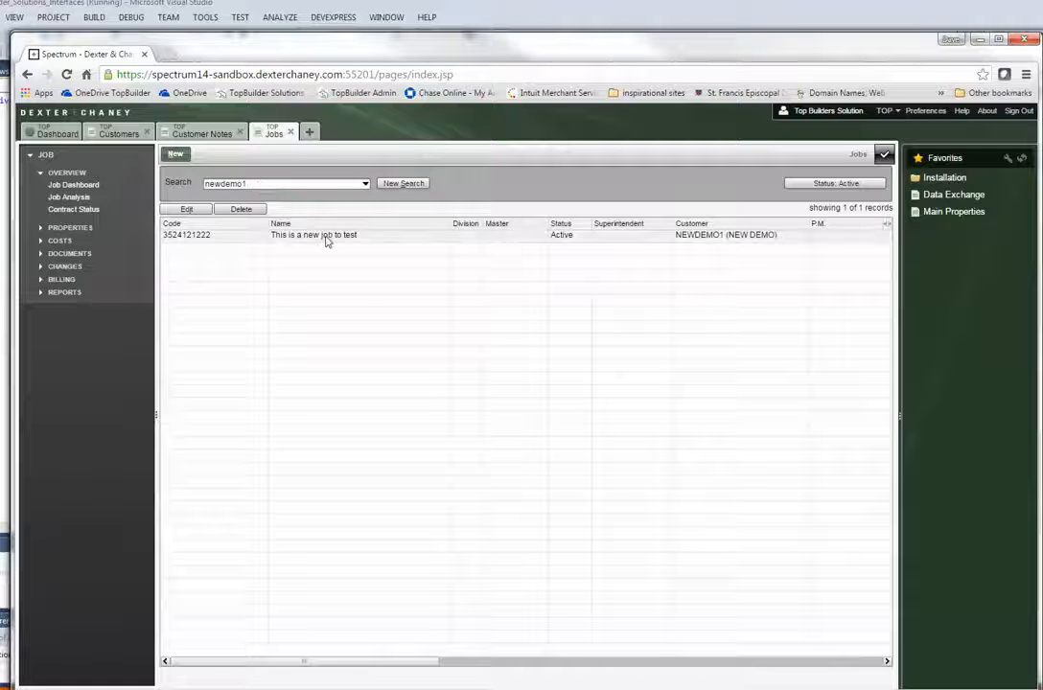
left_click(326, 235)
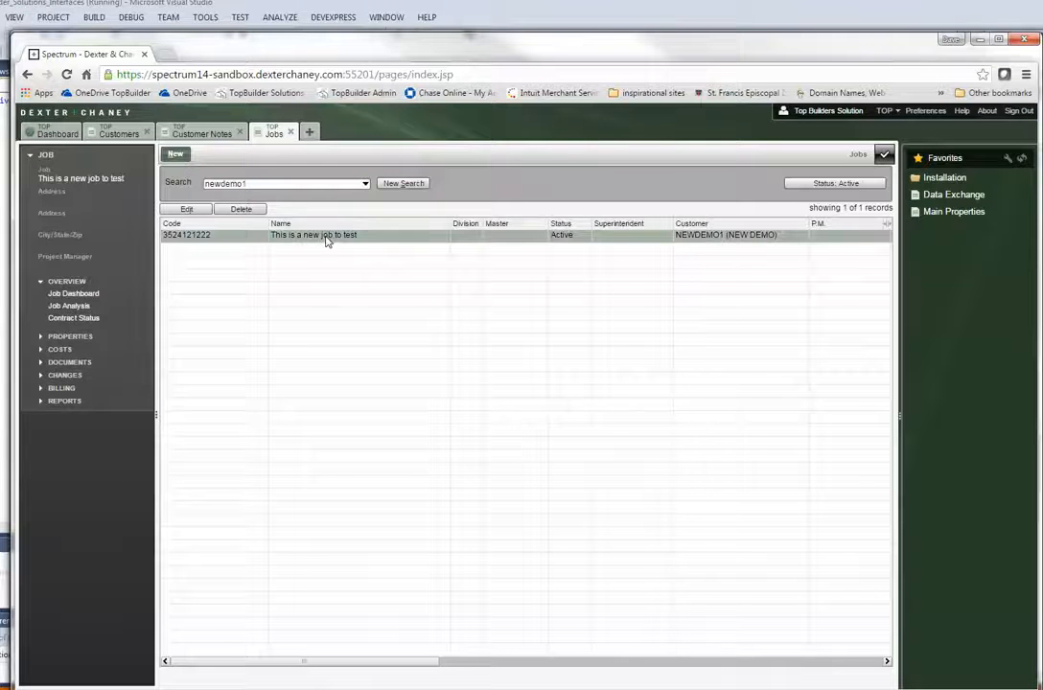
left_click(69, 336)
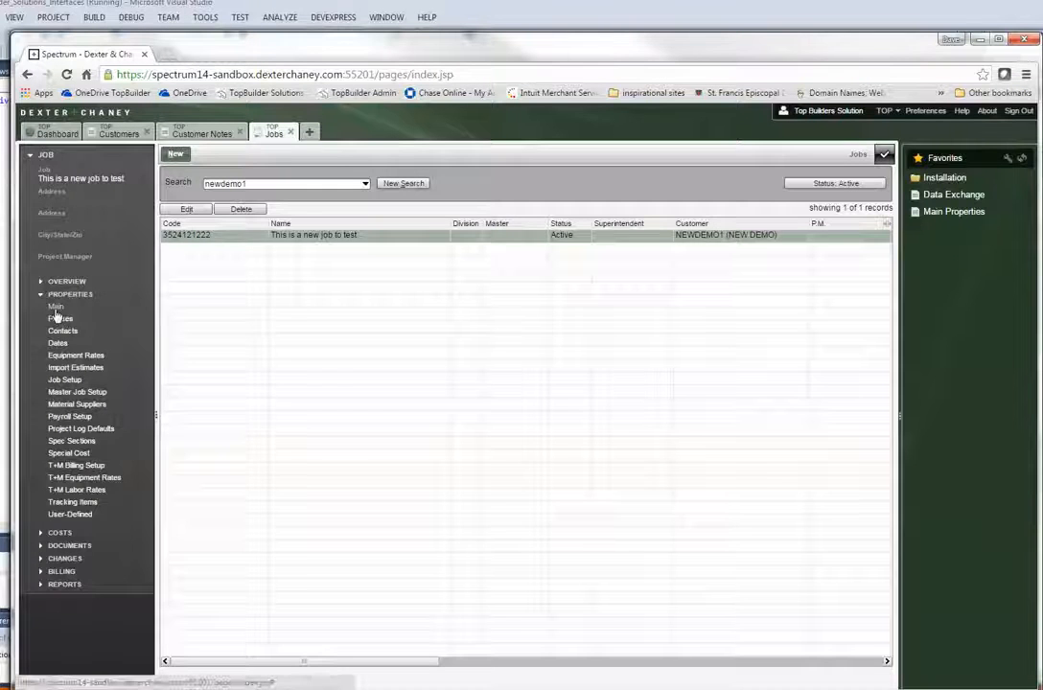
Open Job Main Properties for the NEWDEMO1 job and switch it into Edit mode
left_click(56, 308)
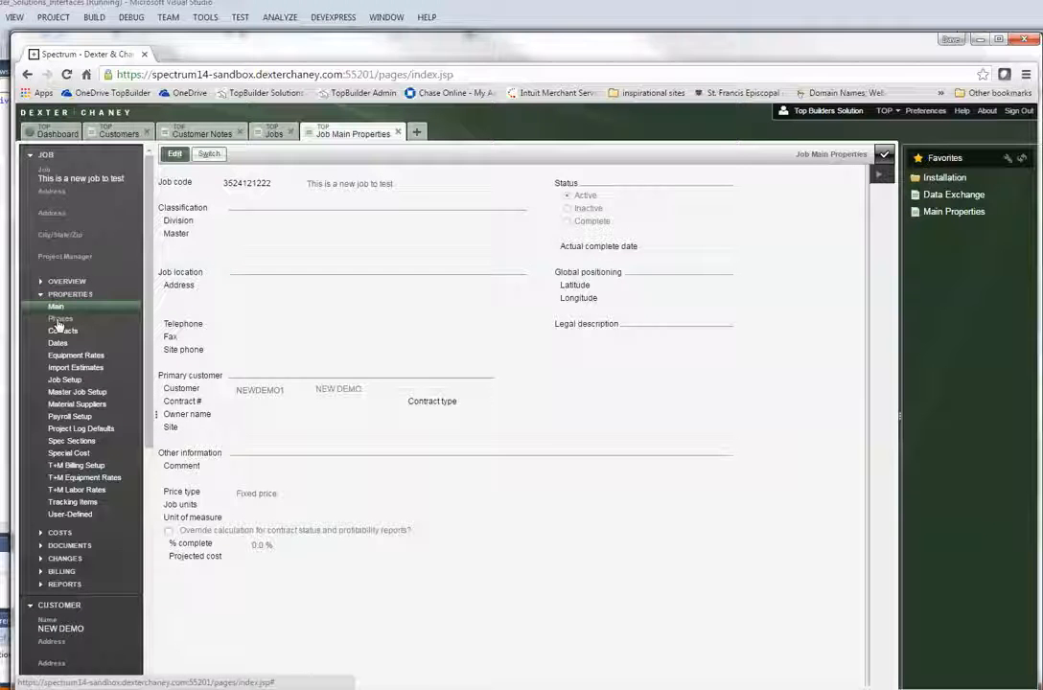
left_click(169, 159)
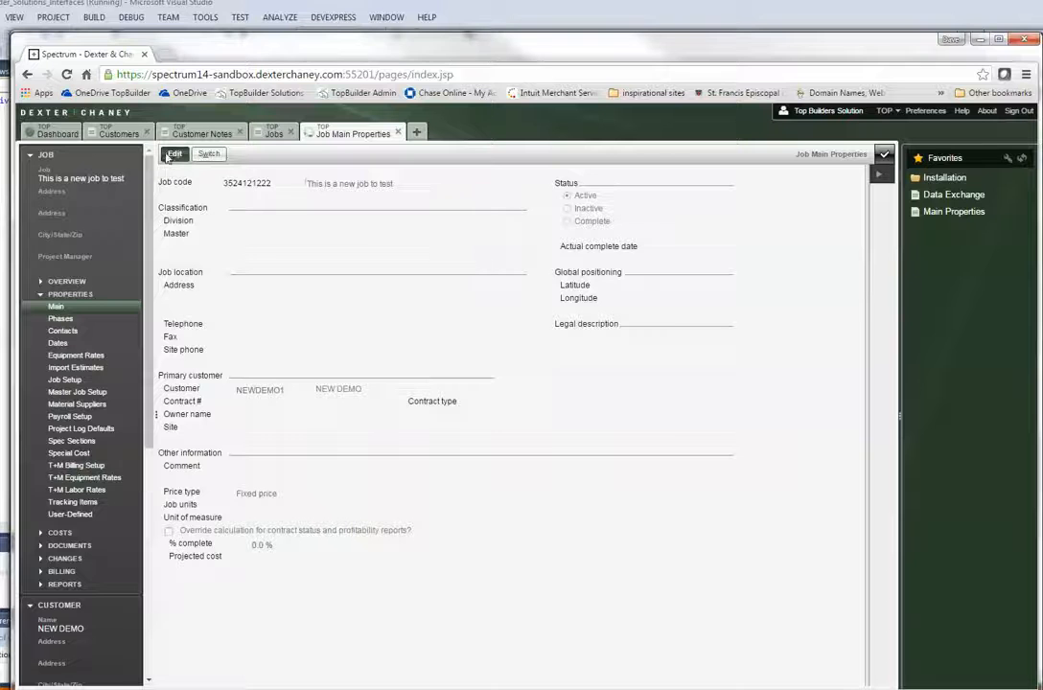
Set the NEWDEMO1 job status to Complete, actual complete date April 20, 2015, and save
left_click(567, 223)
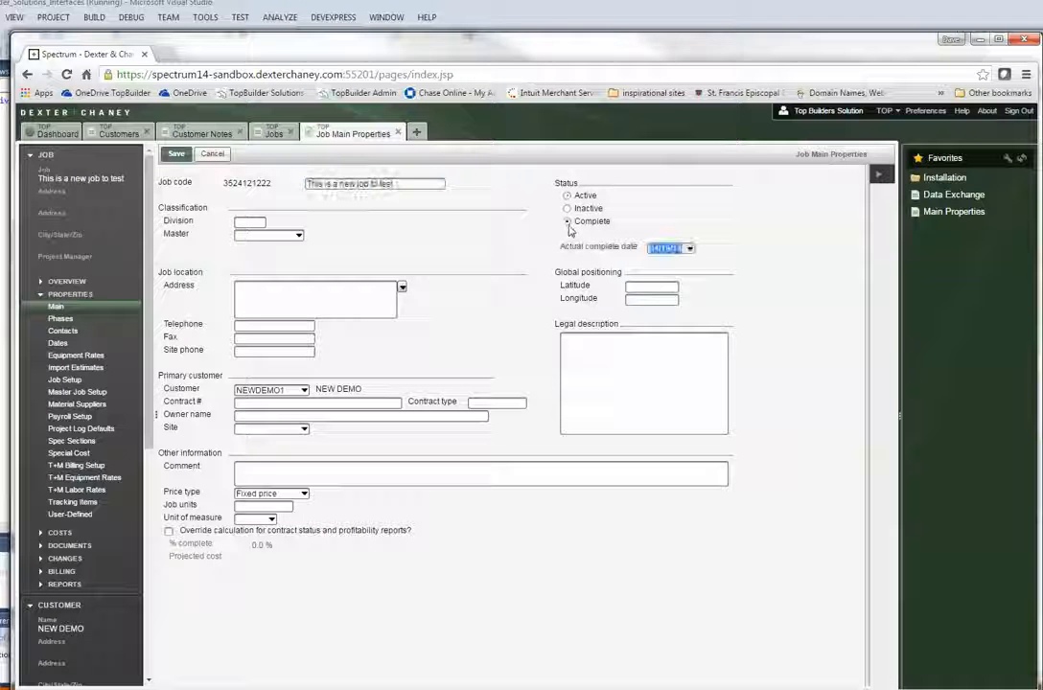
left_click(689, 253)
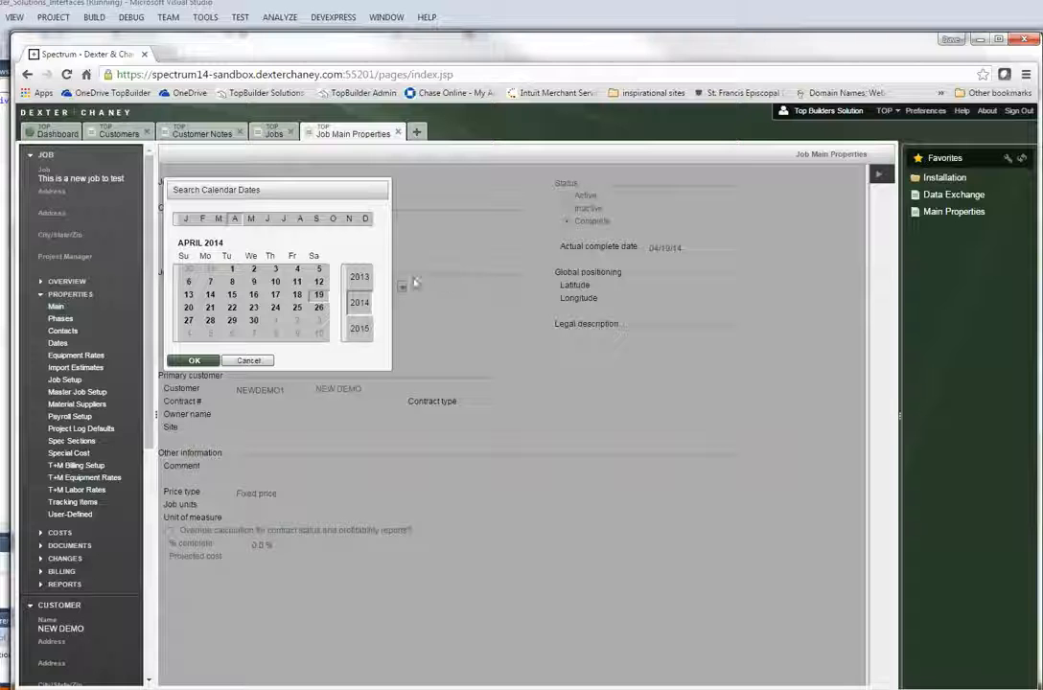
left_click(359, 328)
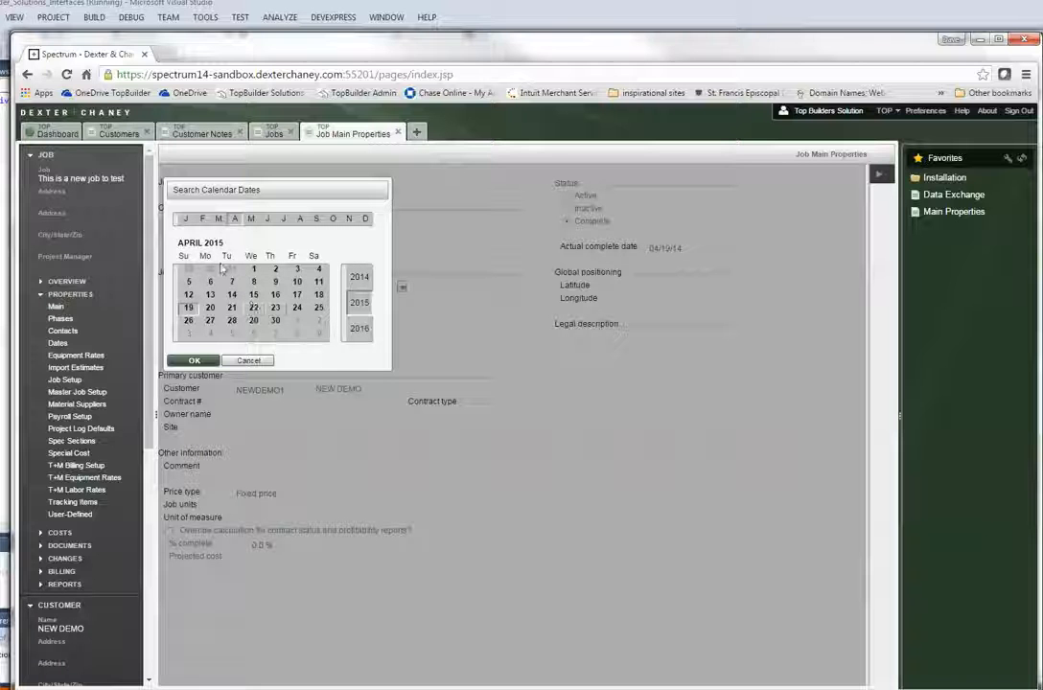
left_click(211, 308)
left_click(196, 359)
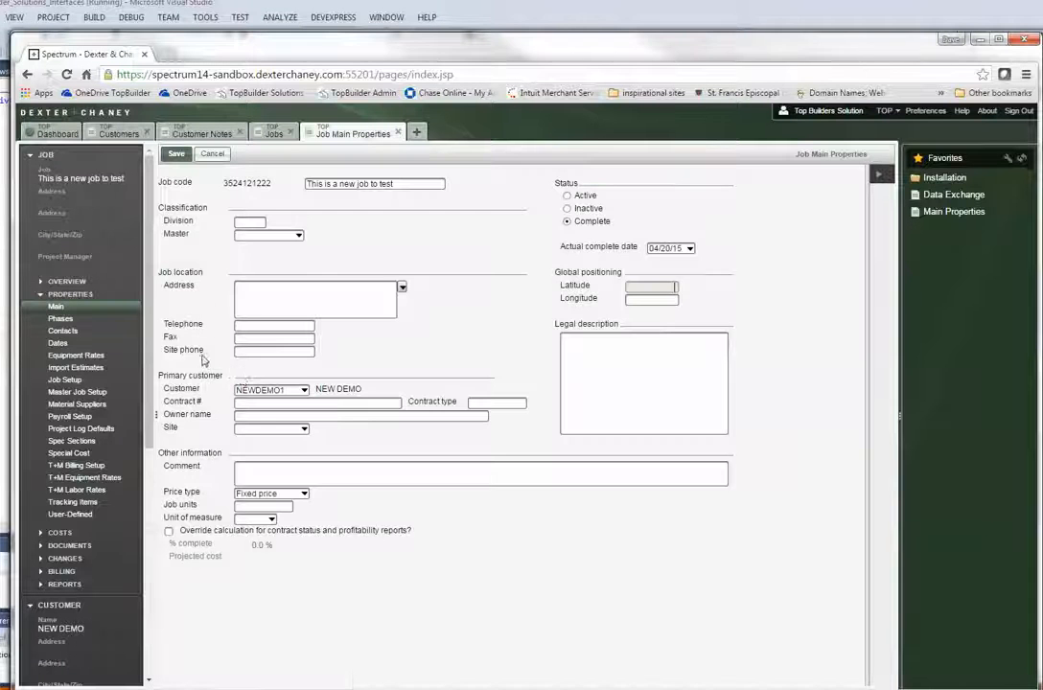
left_click(177, 156)
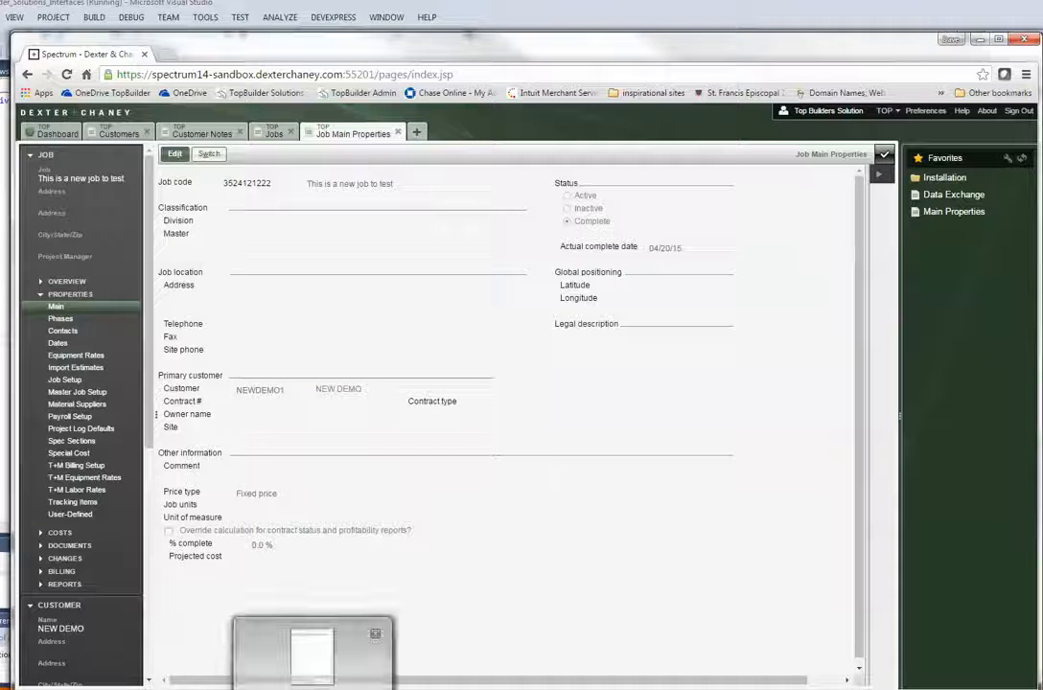
Reload the NEW DEMO lead in Chrome, still Job Awarded, then bring up TopBuilder Solutions Interfaces
left_click(53, 654)
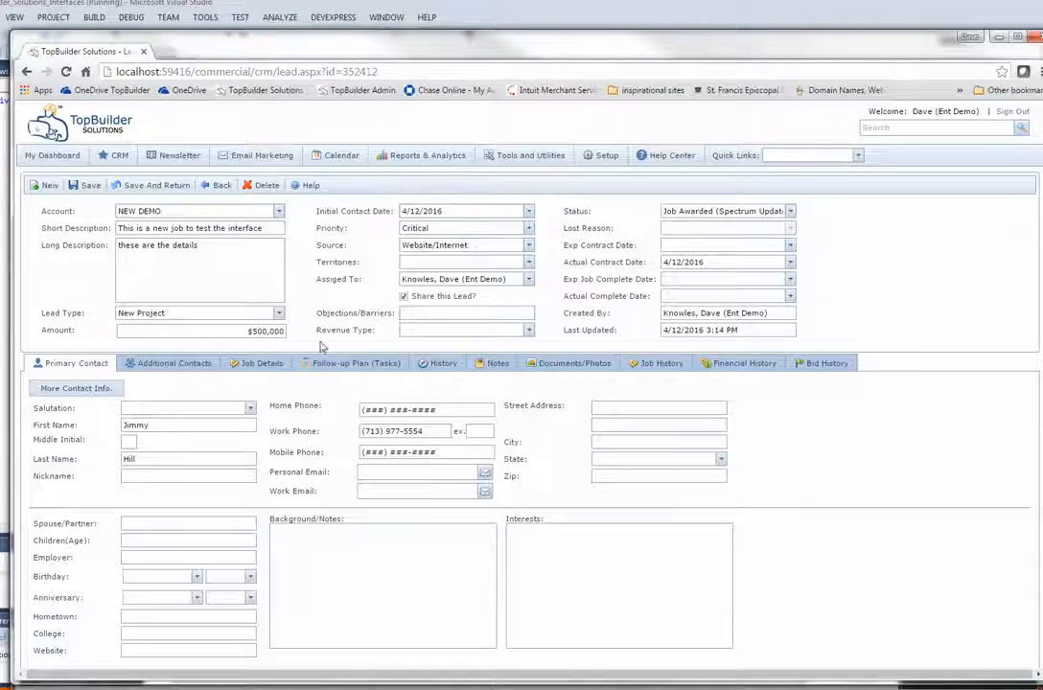
left_click(65, 72)
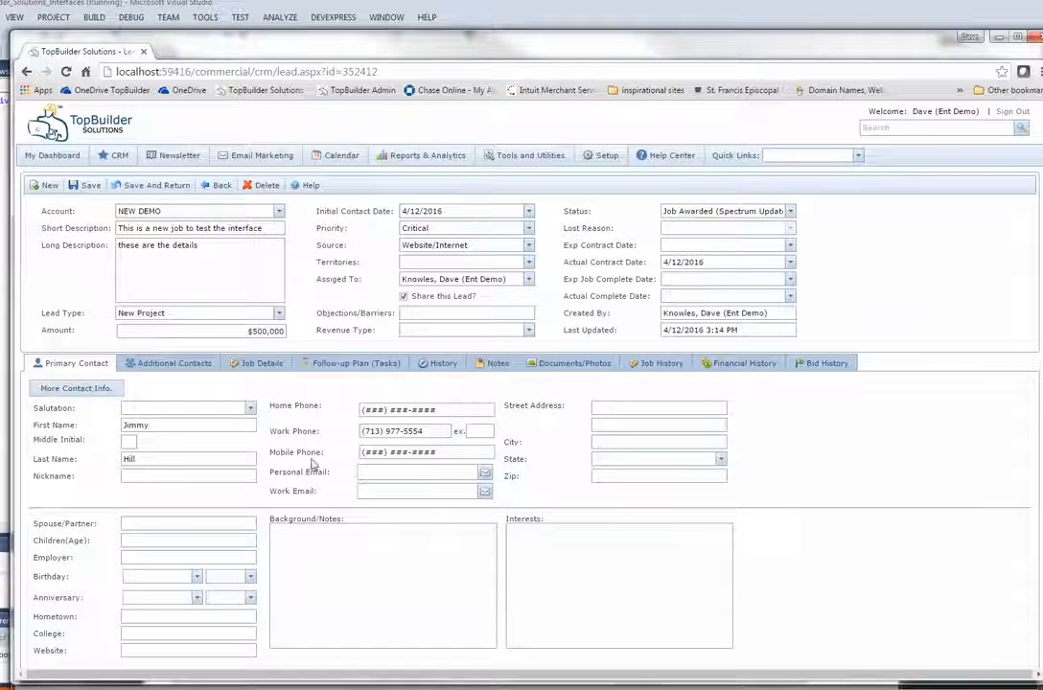
left_click(261, 689)
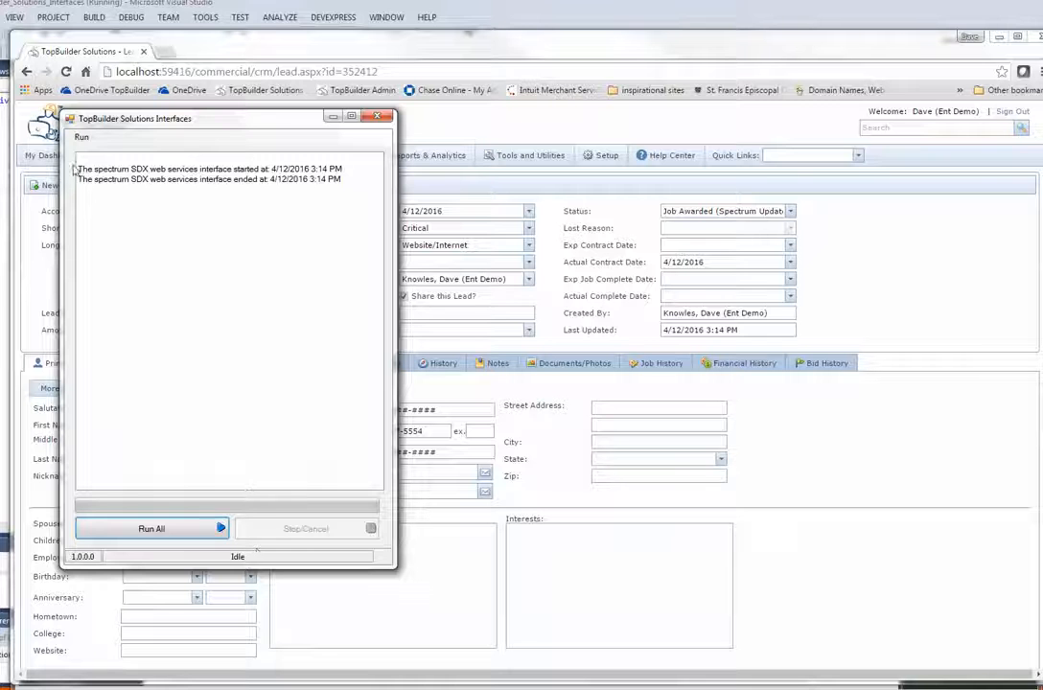
Run Spectrum SDX > Run SDX Webservice Interfaces once more, then close the Interfaces window
left_click(82, 137)
mouse_move(97, 196)
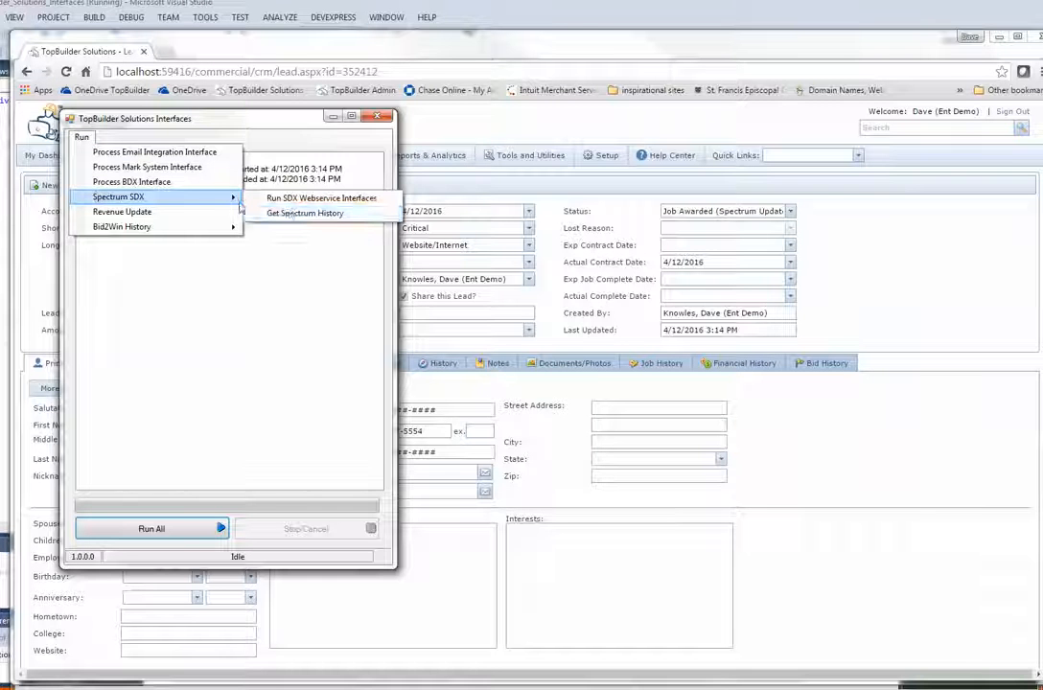
left_click(293, 200)
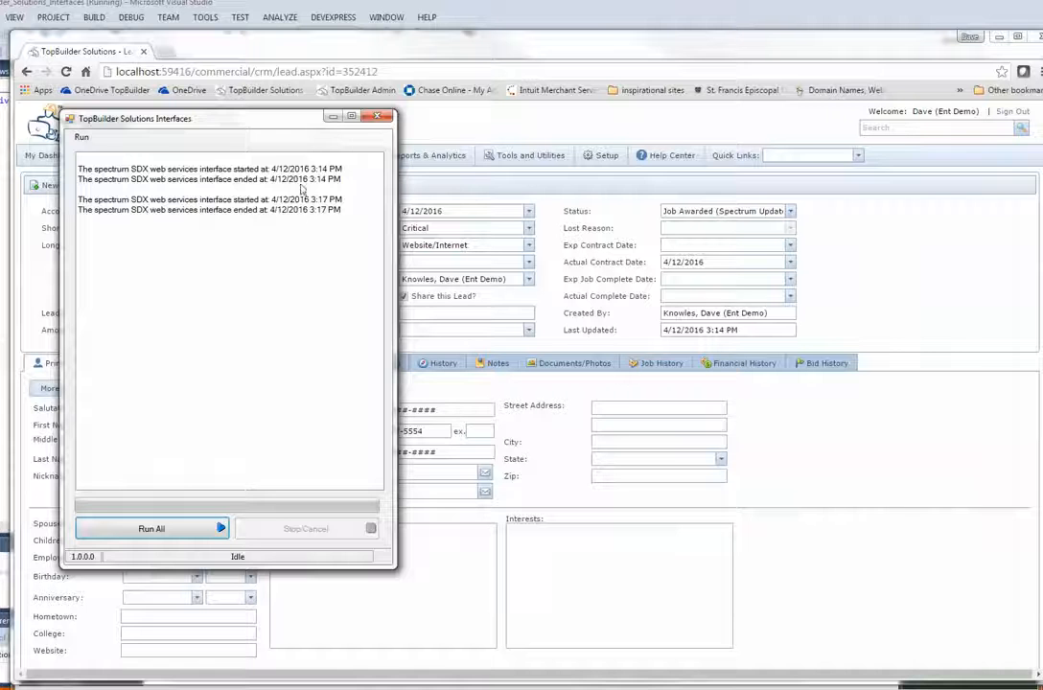
left_click(376, 117)
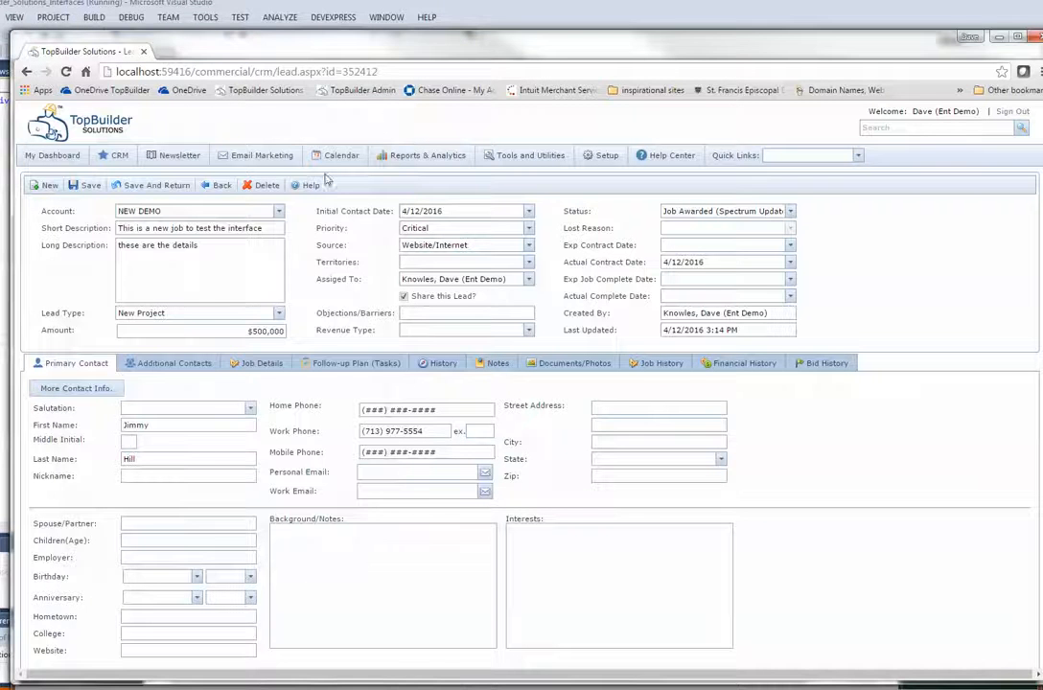
Reload the lead to confirm Job Complete and actual complete date 4/20/2015, then check its follow-up tasks
left_click(66, 73)
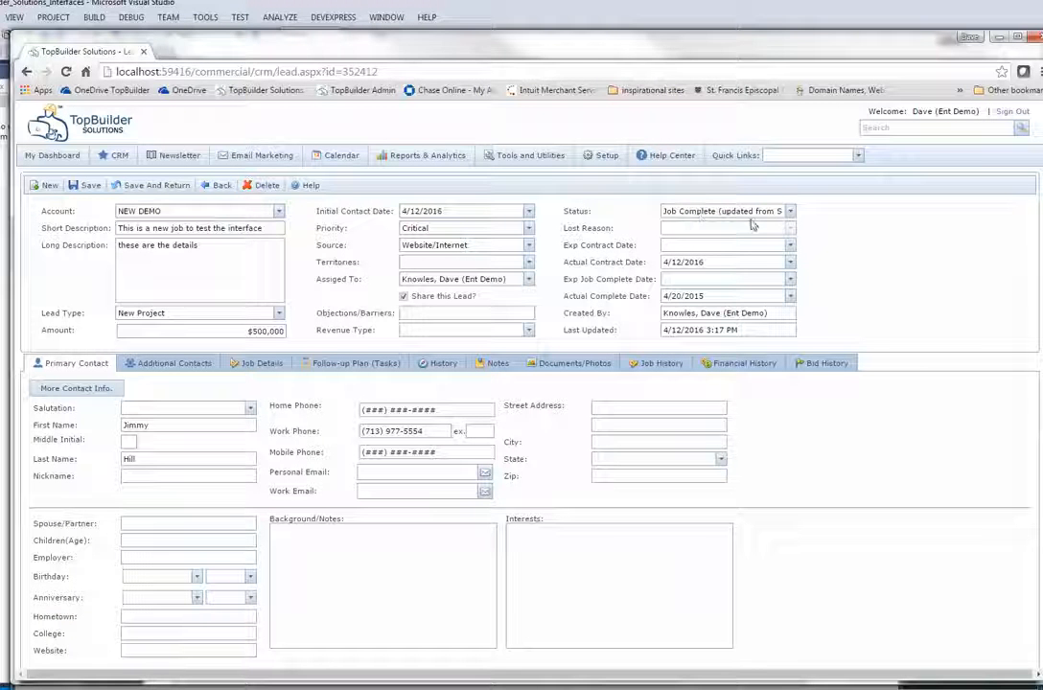
left_click(791, 212)
left_click(801, 286)
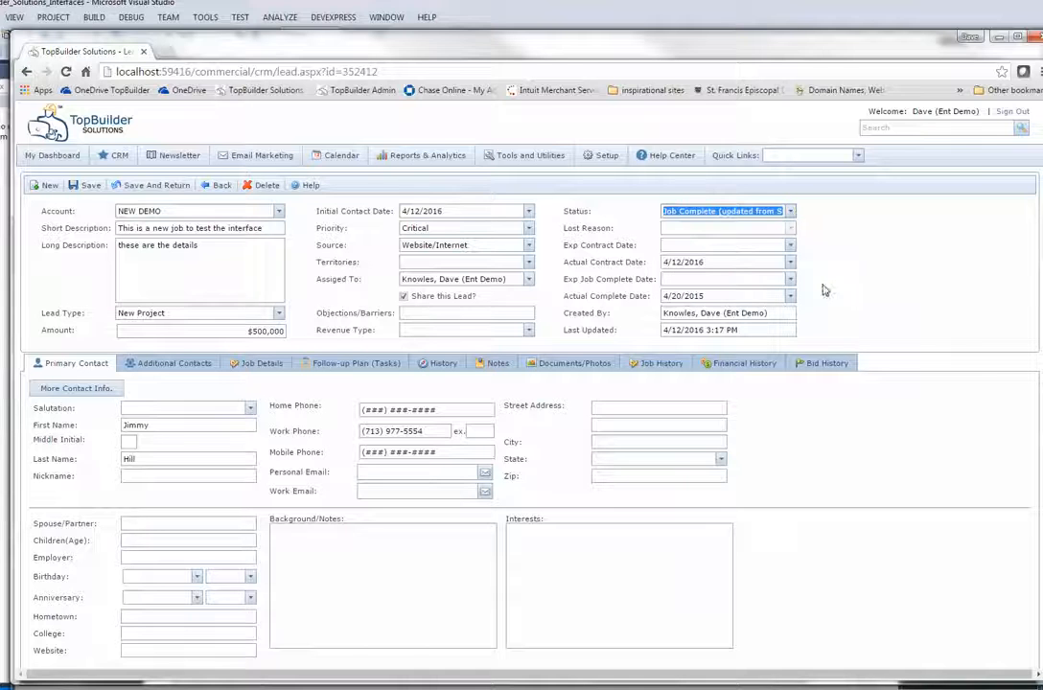
left_click(671, 296)
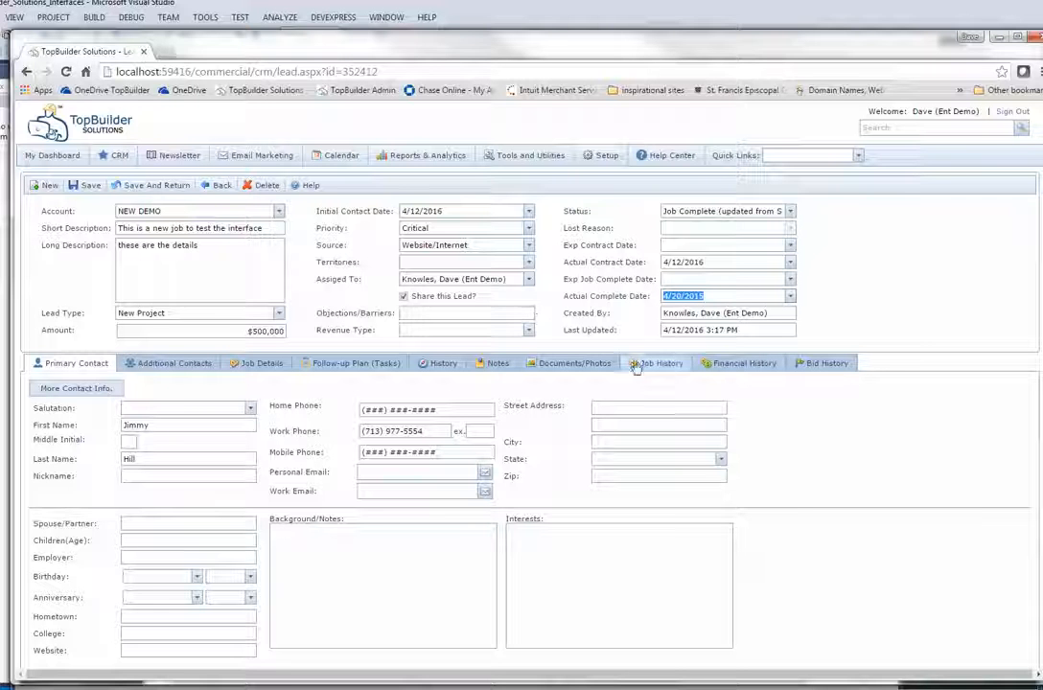
left_click(361, 369)
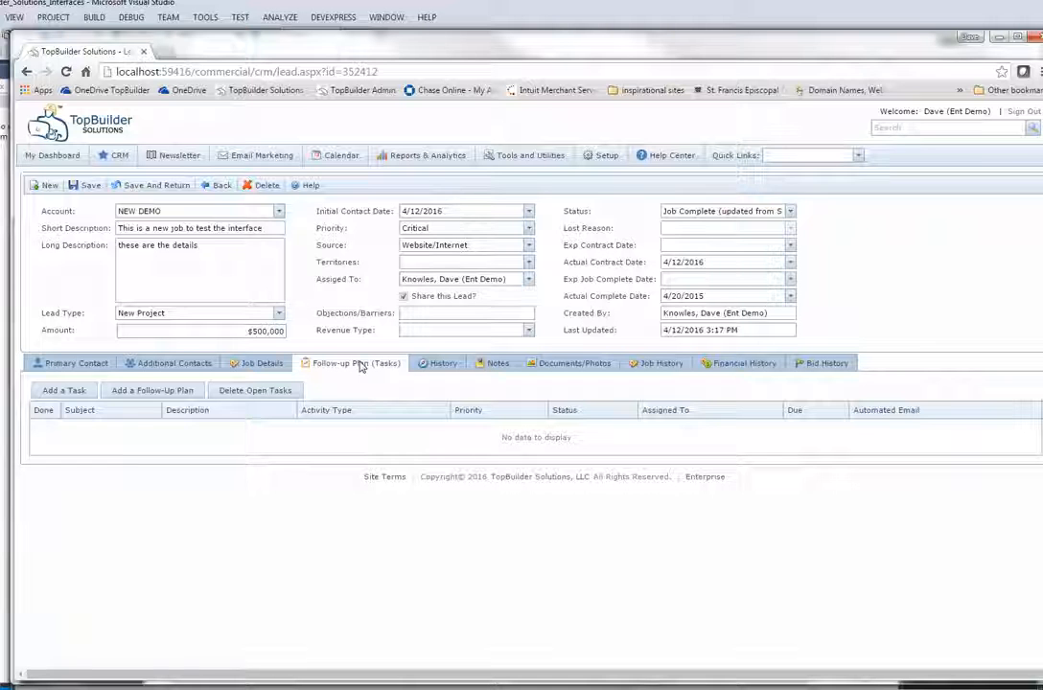